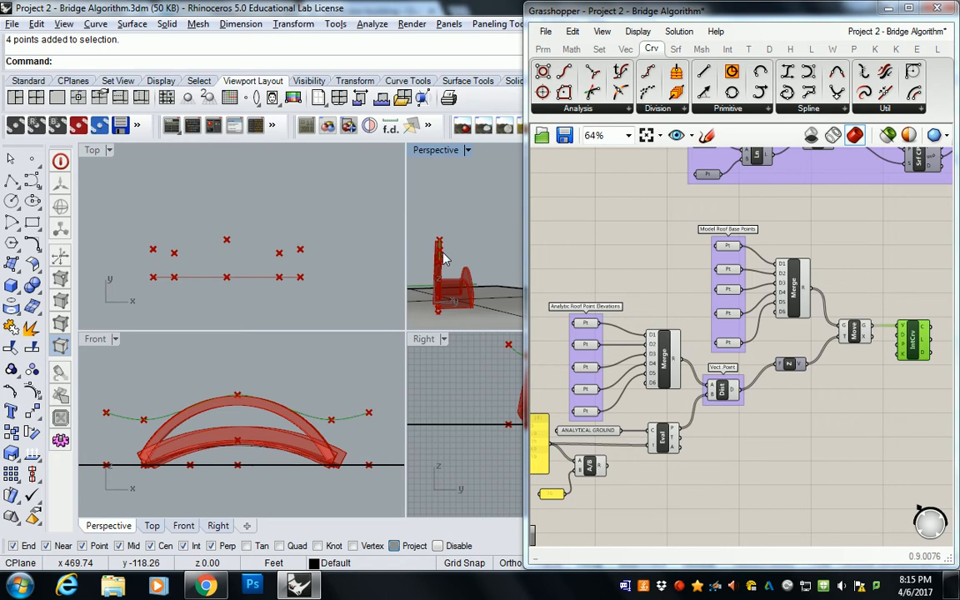
Locate the BASE NORMAL parameter and follow its wires through the definition to the Amplitude and Move components after the arc.
left_click(658, 283)
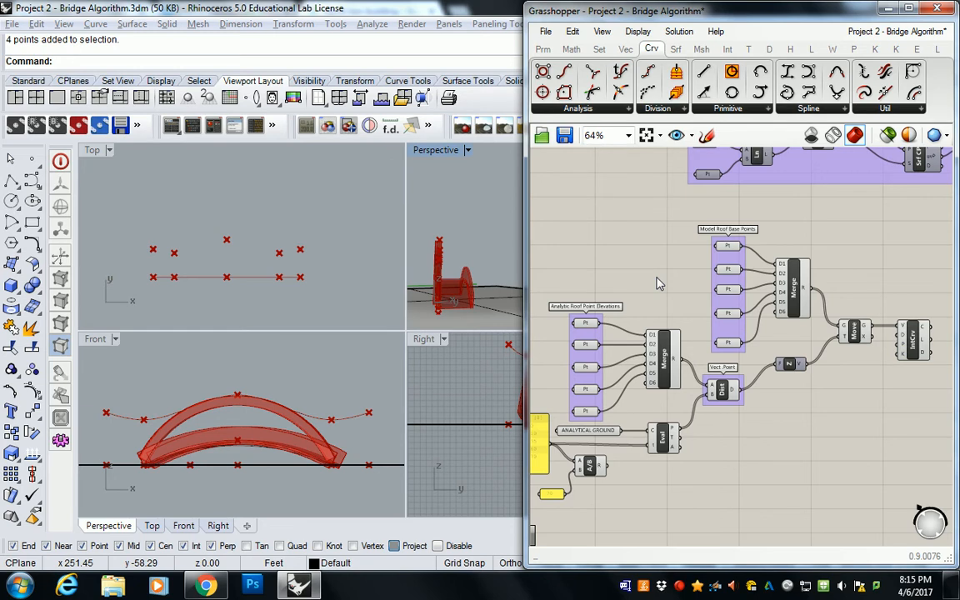
right_click_drag(450, 245, 510, 251)
right_click_drag(930, 268, 743, 377)
scroll(744, 377, "down", 2)
scroll(796, 302, "up", 5)
left_click(811, 267)
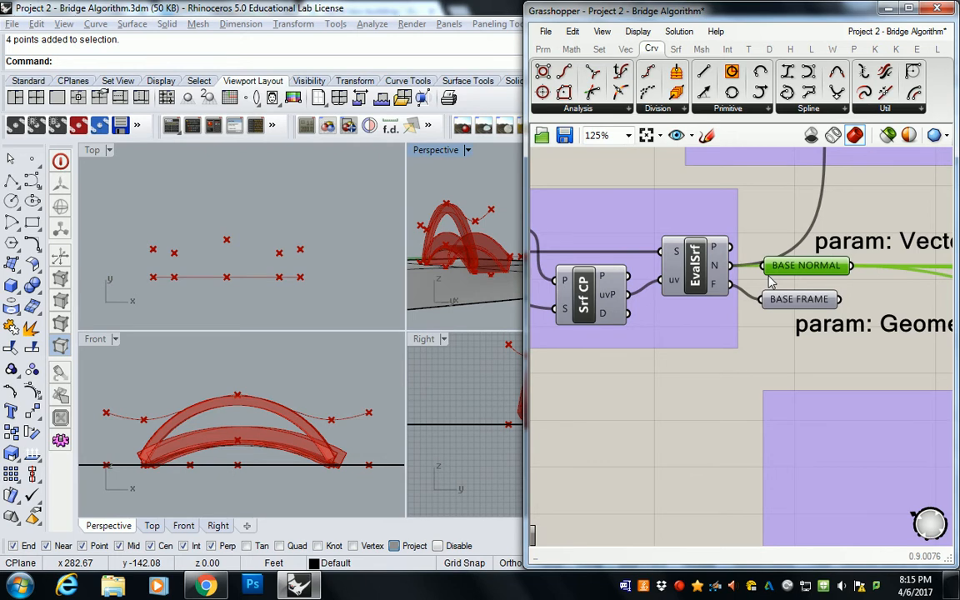
scroll(803, 267, "down", 7)
scroll(895, 275, "up", 5)
right_click_drag(895, 275, 554, 234)
right_click_drag(792, 308, 519, 232)
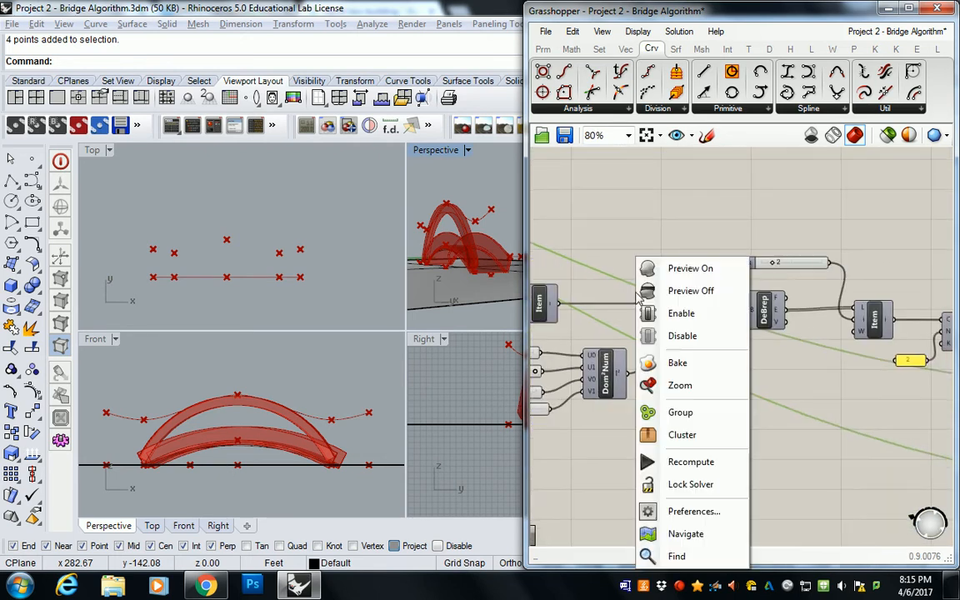
right_click_drag(901, 301, 671, 270)
right_click_drag(888, 343, 534, 281)
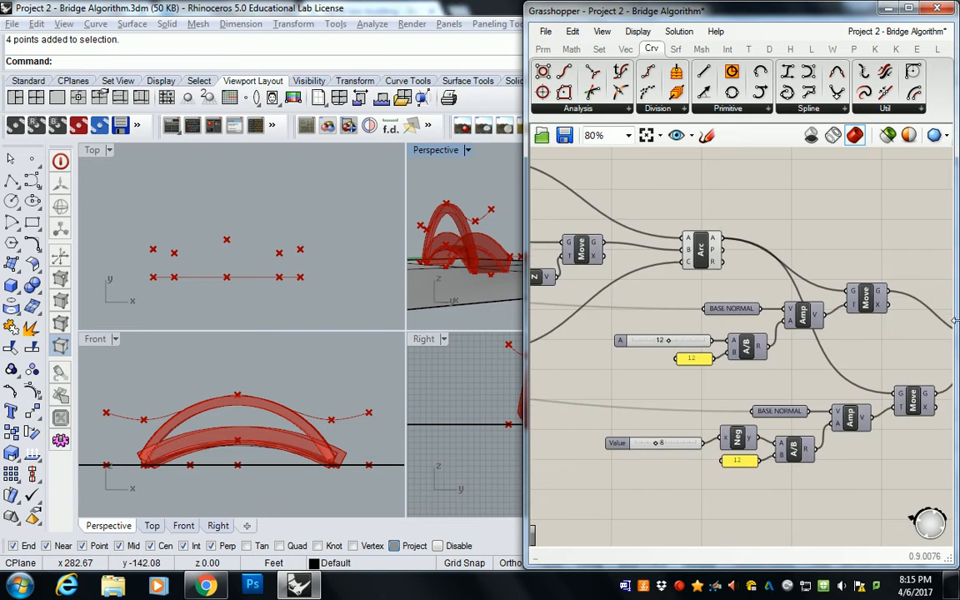
Duplicate the BASE NORMAL parameter that feeds the first Amplitude component and place the copy in empty space below.
left_click(750, 309)
scroll(750, 309, "down", 5)
scroll(795, 290, "up", 1)
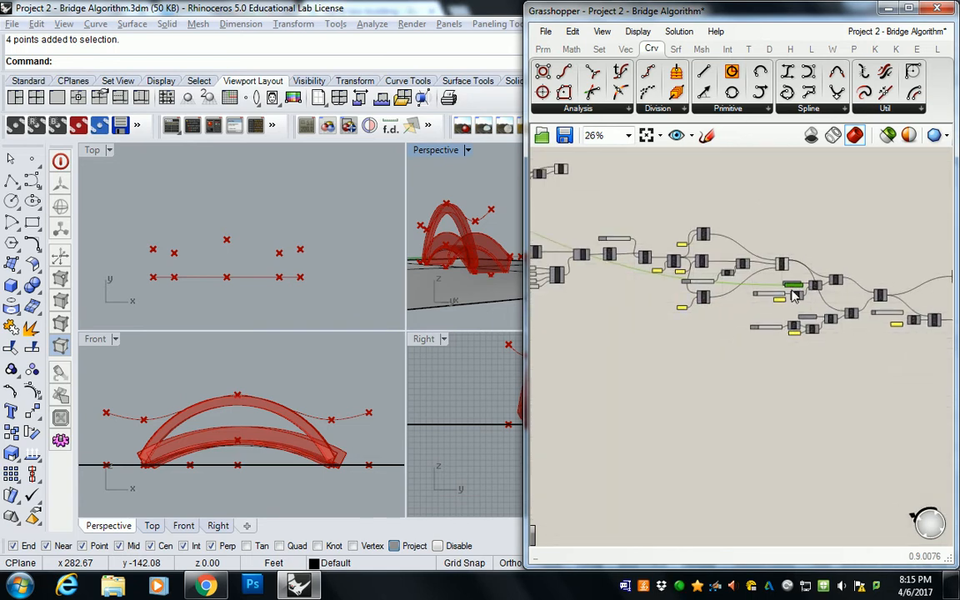
left_click_drag(797, 290, 622, 380)
right_click(860, 365)
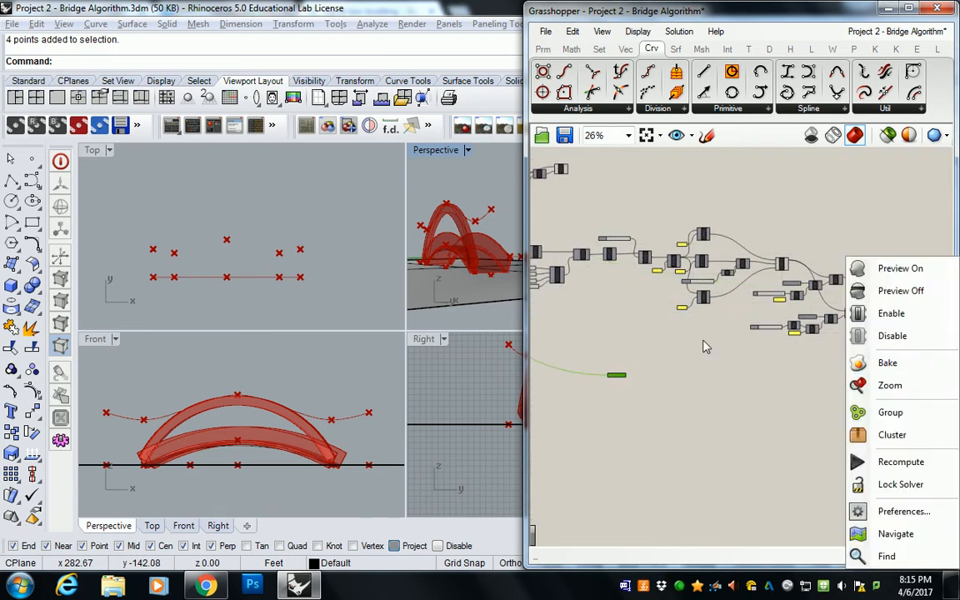
Bring the copied BASE NORMAL parameter back across the canvas to the area beside the roof curve components.
right_click_drag(667, 341, 874, 334)
left_click_drag(868, 367, 626, 333)
right_click_drag(625, 329, 869, 389)
scroll(818, 314, "up", 3)
left_click(873, 392)
left_click_drag(876, 386, 665, 326)
right_click_drag(637, 326, 879, 340)
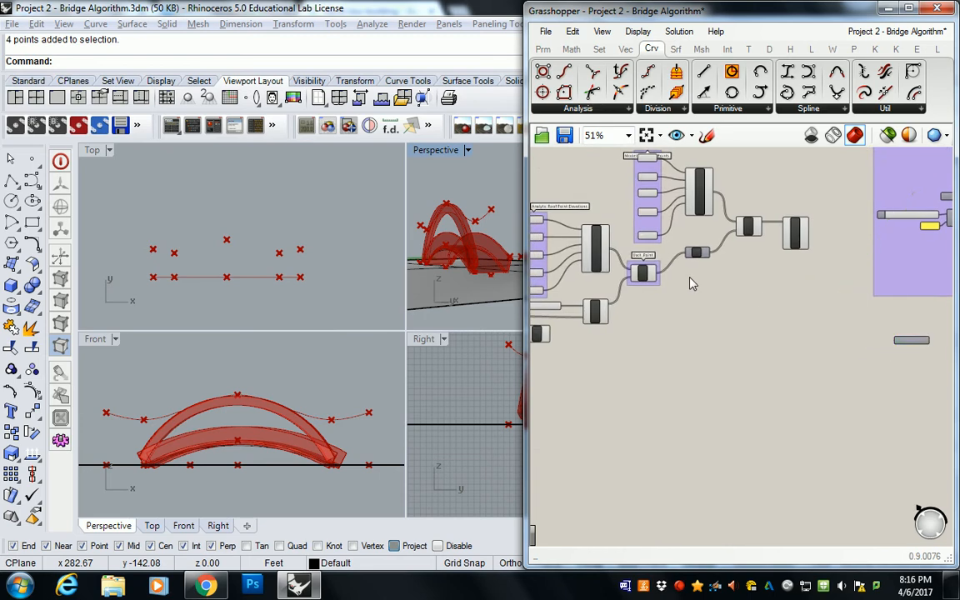
Move the whole roof curve component cluster down the canvas, away from the grouped components above it.
left_click(690, 283)
scroll(695, 296, "down", 3)
right_click_drag(695, 298, 757, 313)
left_click_drag(628, 214, 829, 382)
left_click_drag(808, 272, 834, 413)
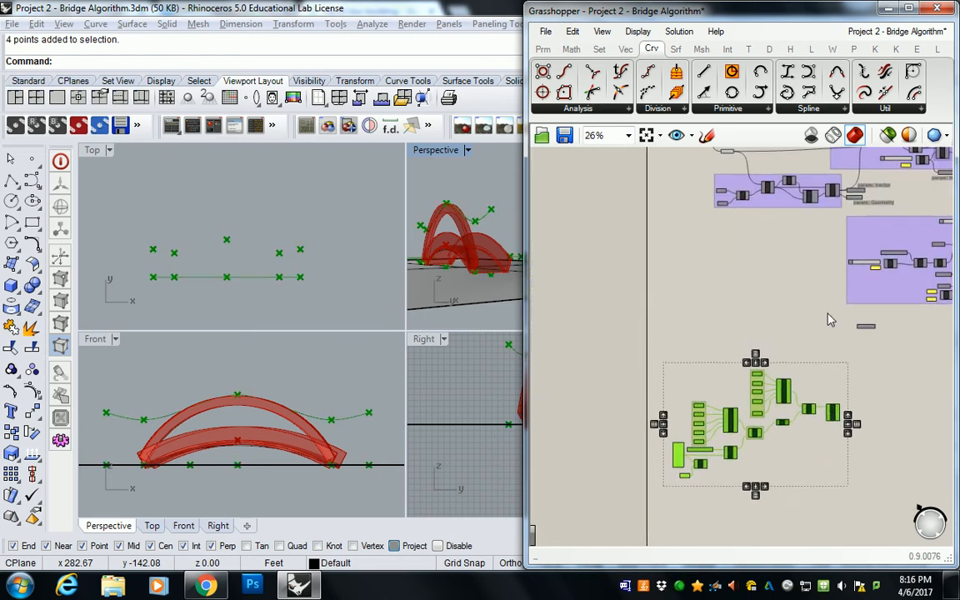
left_click(858, 350)
Place the copied BASE NORMAL parameter just above the IntCrv component.
right_click_drag(862, 356, 791, 288)
scroll(793, 294, "up", 5)
left_click(798, 198)
left_click_drag(801, 200, 708, 389)
left_click(701, 456)
Turn off the preview of the roof point components up to the Move, leaving out the interpolated curve.
right_click_drag(682, 301, 840, 244)
scroll(839, 244, "down", 3)
left_click_drag(609, 227, 829, 457)
middle_click(797, 286)
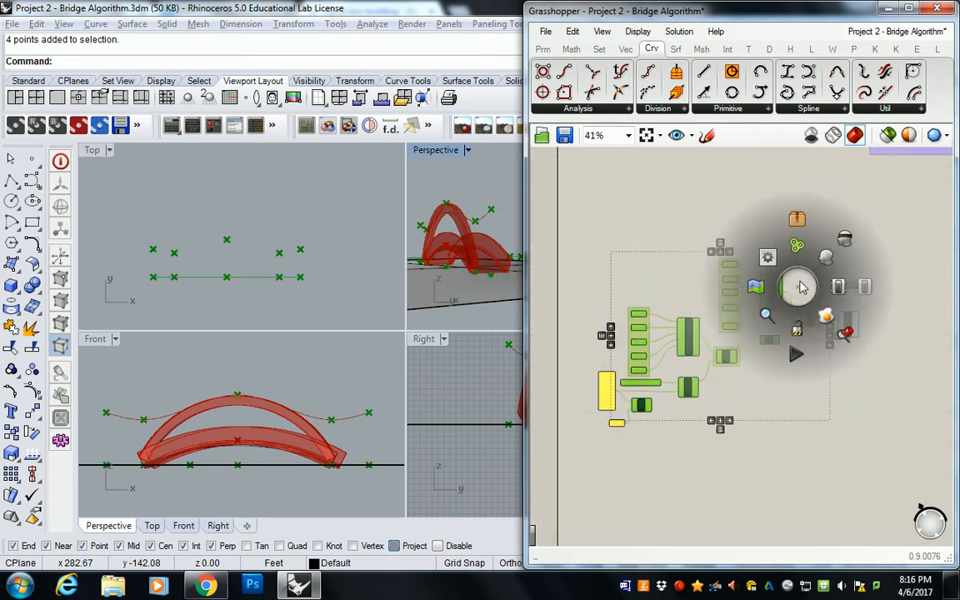
left_click(843, 241)
Maximize the Perspective viewport around the bridge and nudge the IntCrv component slightly away from the Move.
right_click_drag(458, 201, 306, 254)
double_click(436, 150)
scroll(775, 270, "up", 4)
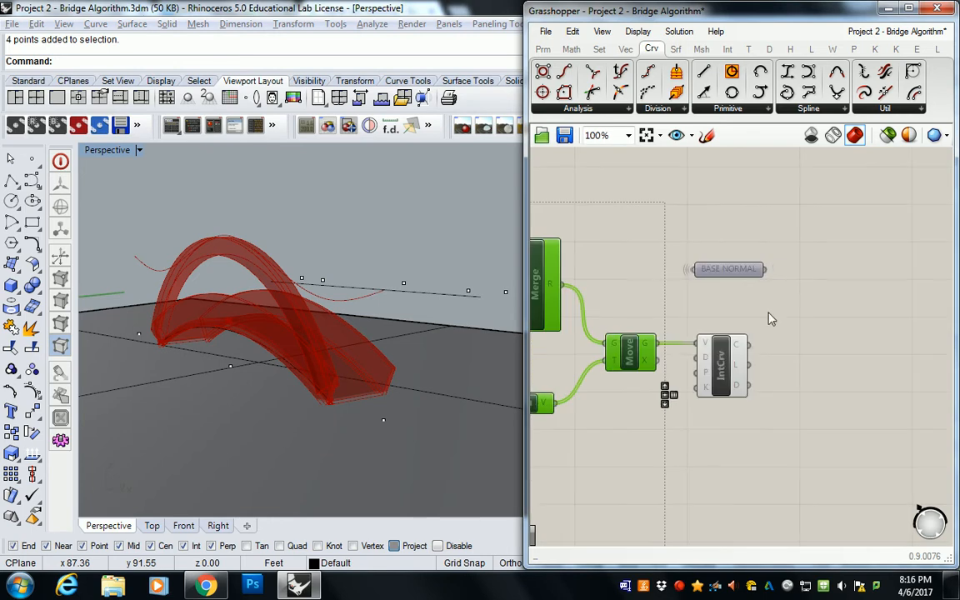
left_click_drag(717, 367, 725, 368)
left_click(803, 324)
right_click_drag(415, 317, 353, 266)
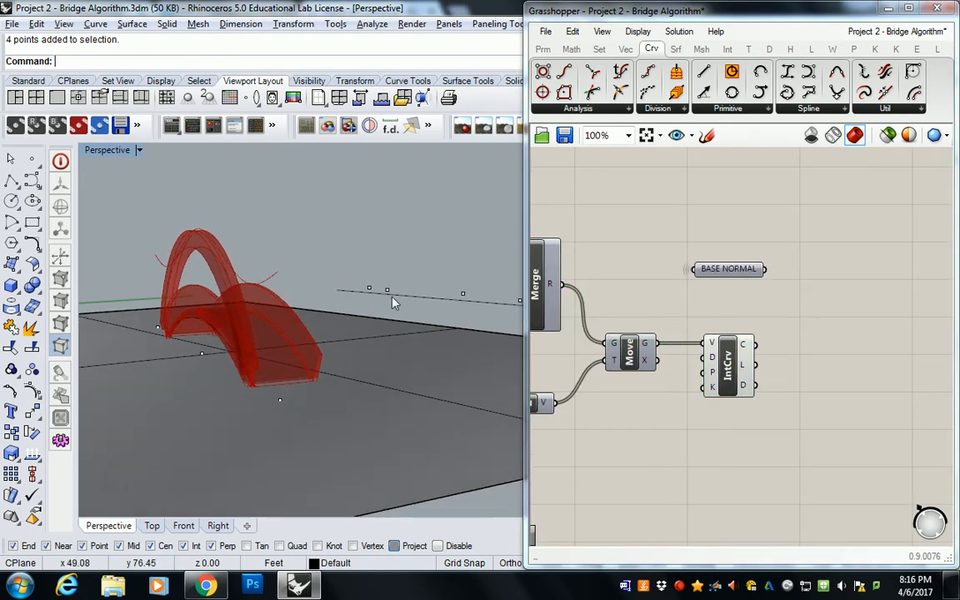
Add a Move component after IntCrv and connect the interpolated curve to its geometry input.
left_click(748, 49)
left_click(684, 108)
left_click_drag(691, 154, 850, 310)
left_click(850, 321)
right_click_drag(853, 326, 791, 321)
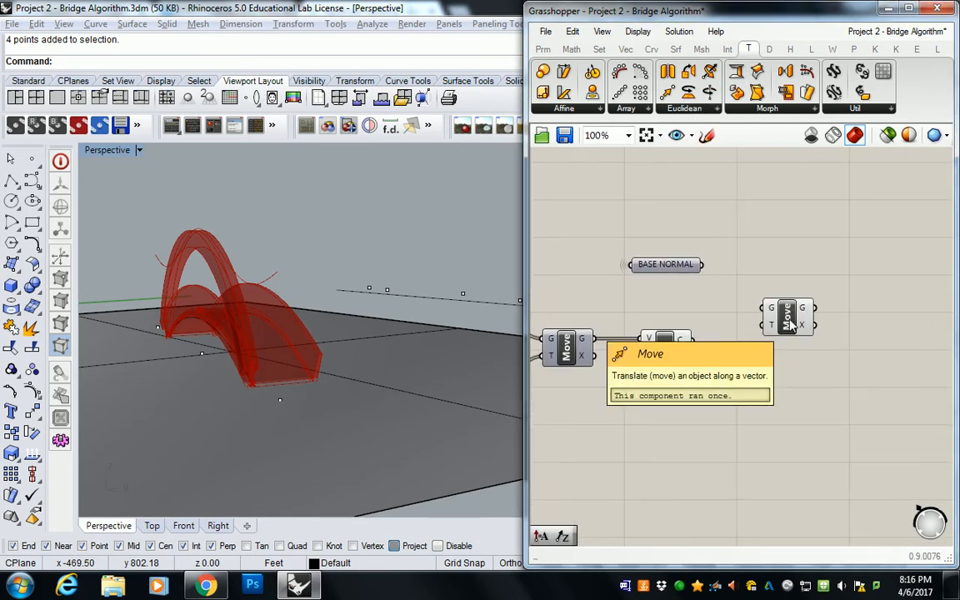
left_click_drag(791, 325, 803, 306)
left_click(784, 274)
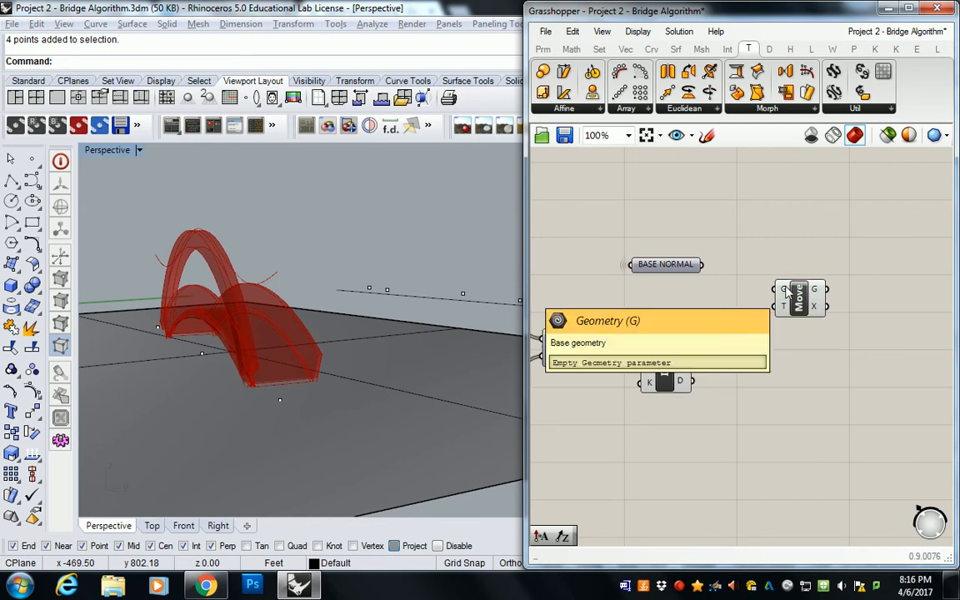
left_click(689, 348)
left_click_drag(700, 350, 837, 306)
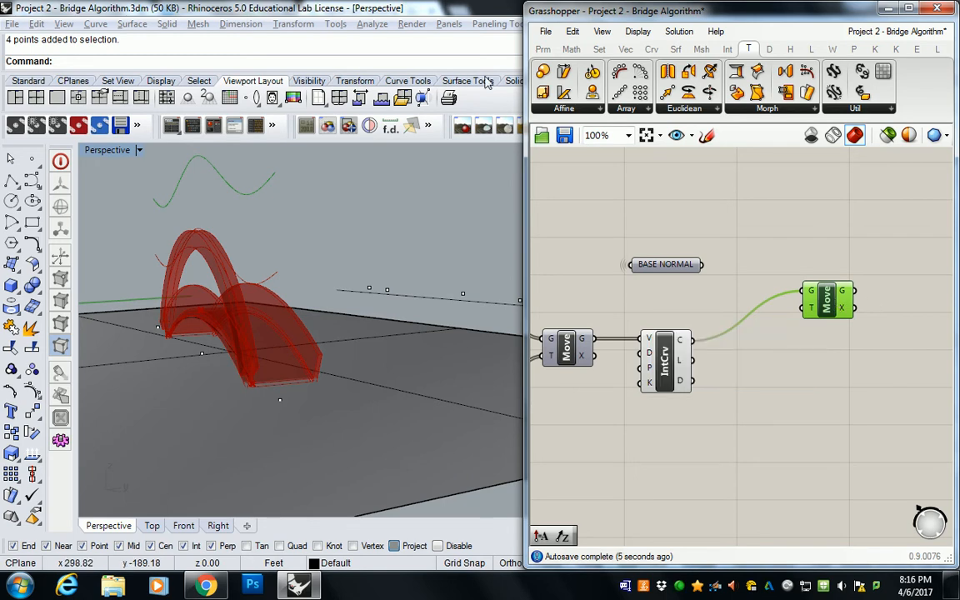
Add an Amplitude component and connect its vector output to the translation input of the new Move.
left_click(625, 49)
left_click(851, 108)
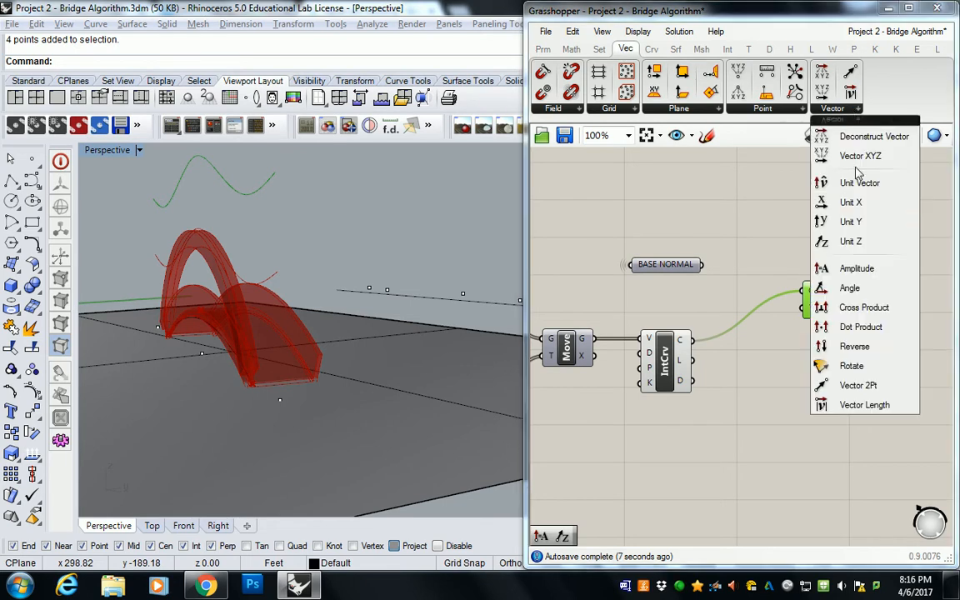
left_click(841, 266)
left_click(782, 348)
left_click_drag(836, 309, 864, 312)
left_click_drag(805, 350, 835, 310)
Connect BASE NORMAL to the Amplitude's vector input and inspect the moved roof curve from the bridge's end.
left_click_drag(654, 264, 757, 262)
left_click_drag(693, 251, 703, 259)
right_click_drag(477, 271, 322, 278)
scroll(323, 278, "up", 2)
left_click(863, 307)
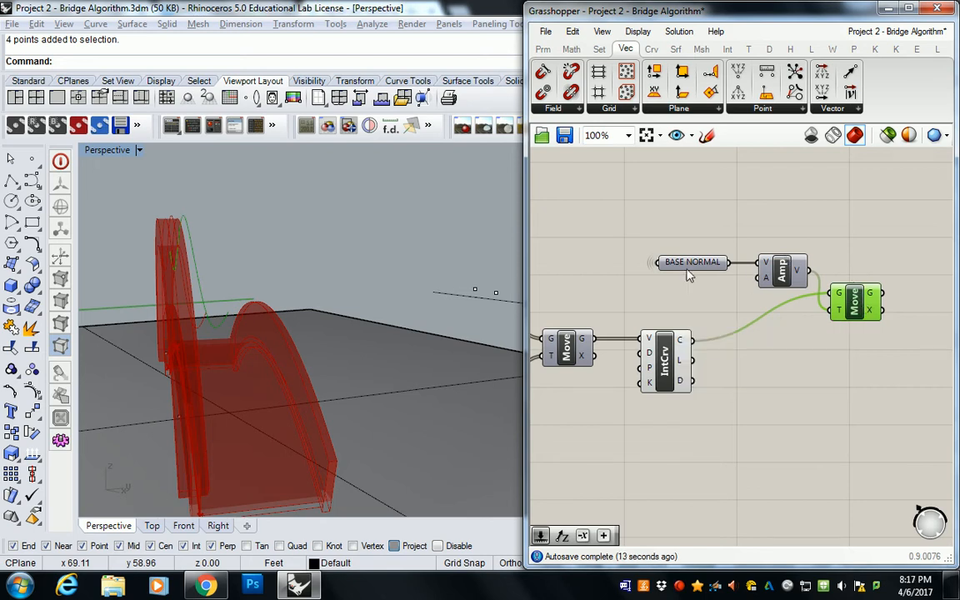
Add a Negative component and place it below the Amplitude.
left_click(571, 49)
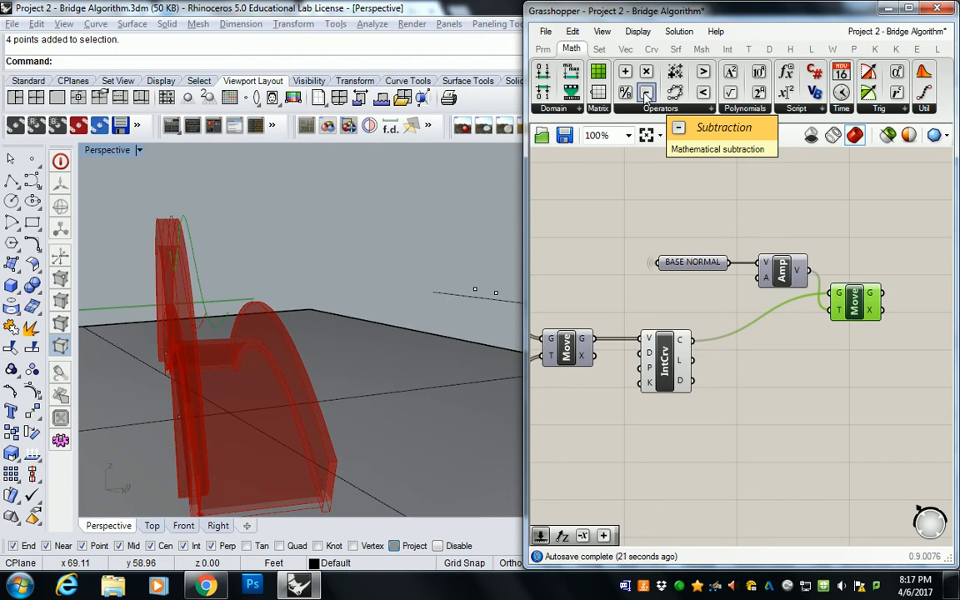
left_click(661, 108)
left_click(754, 155)
left_click(775, 240)
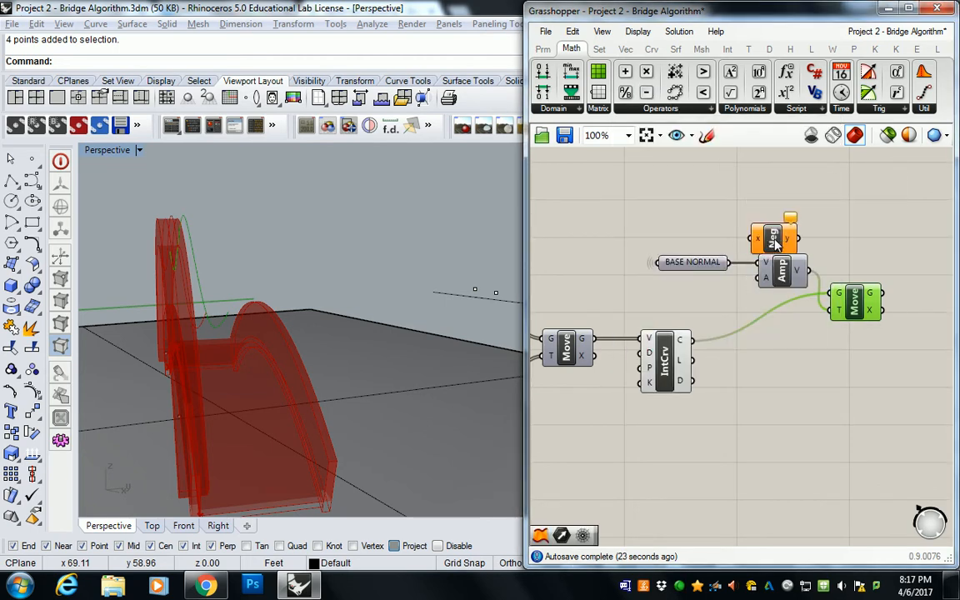
left_click_drag(775, 241, 786, 315)
Arrange BASE NORMAL and Amplitude higher, shift the Move further along, and place Negative ahead of Amplitude with room for a slider.
left_click_drag(638, 208, 822, 348)
left_click_drag(787, 316, 768, 276)
left_click_drag(865, 309, 893, 310)
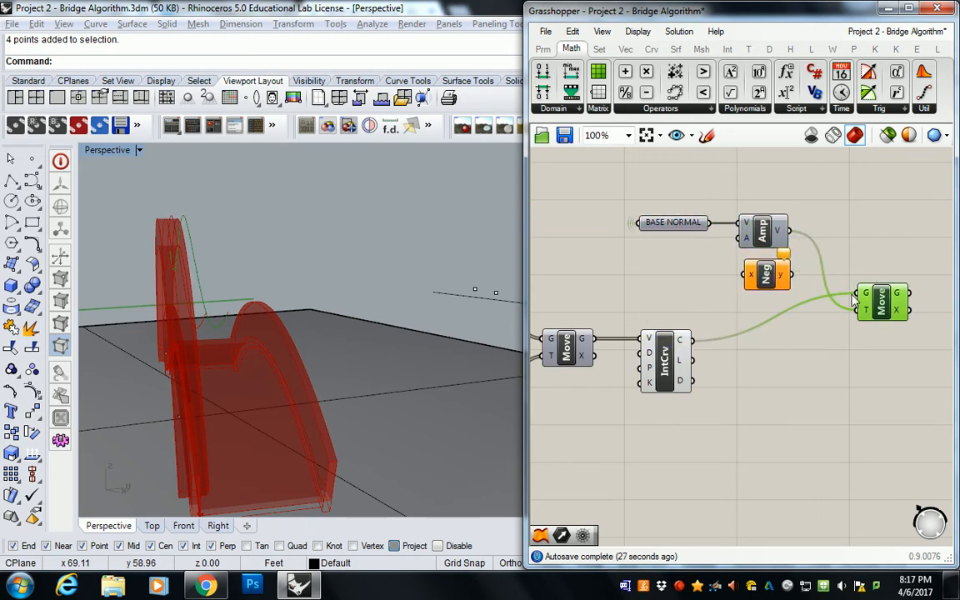
left_click_drag(769, 276, 685, 262)
right_click_drag(745, 267, 798, 275)
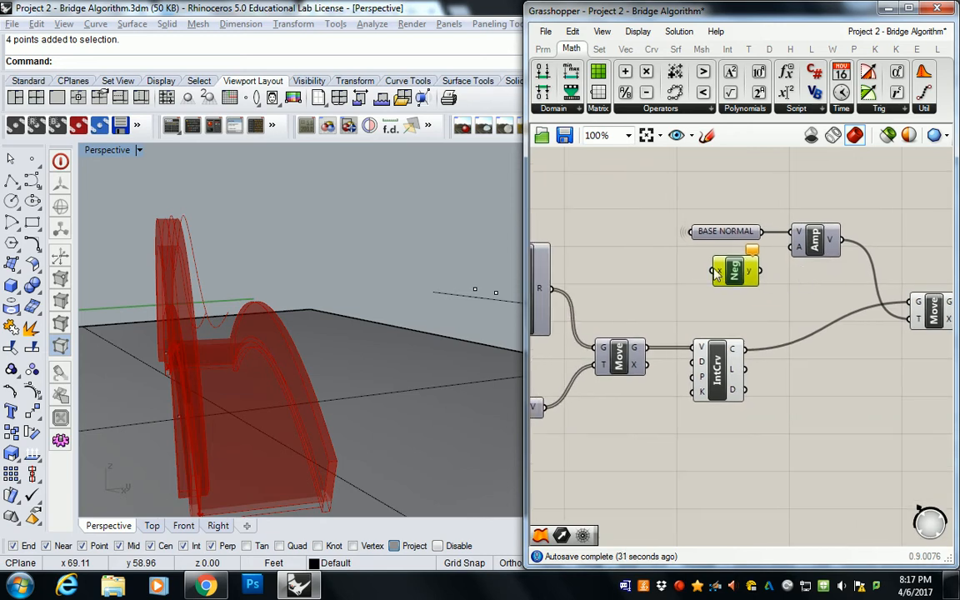
double_click(610, 268)
type("0<5")
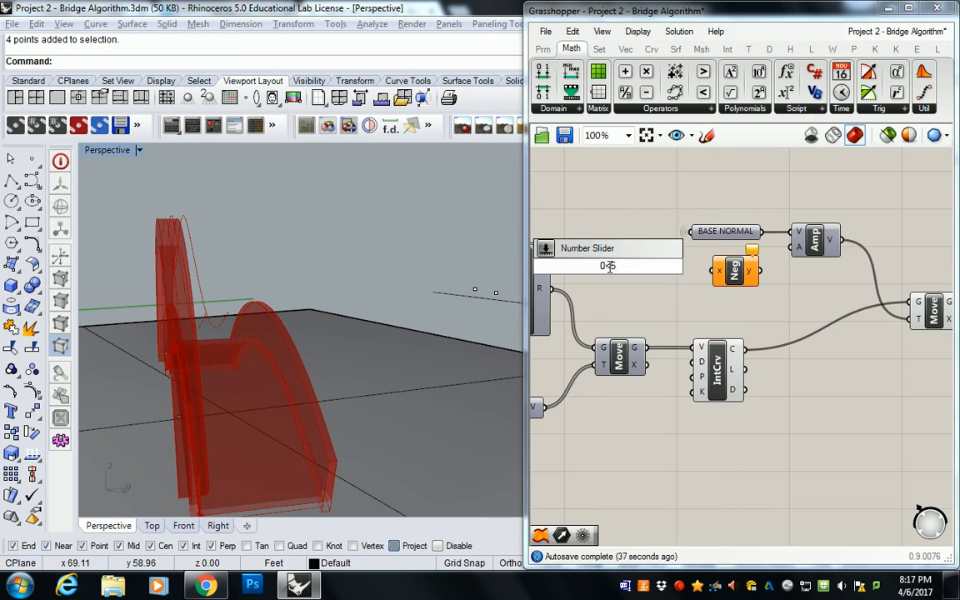
key("Return")
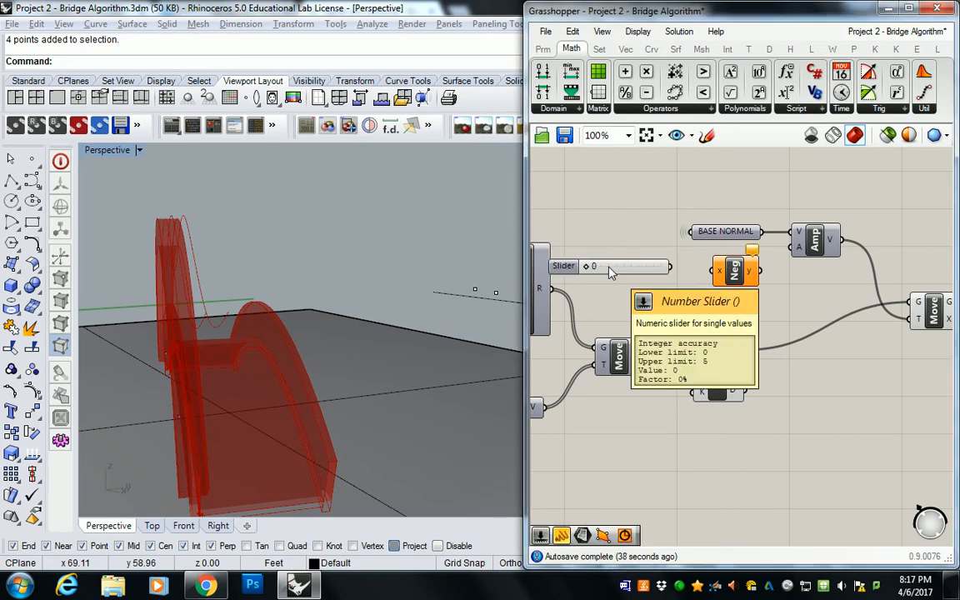
key("ctrl+z")
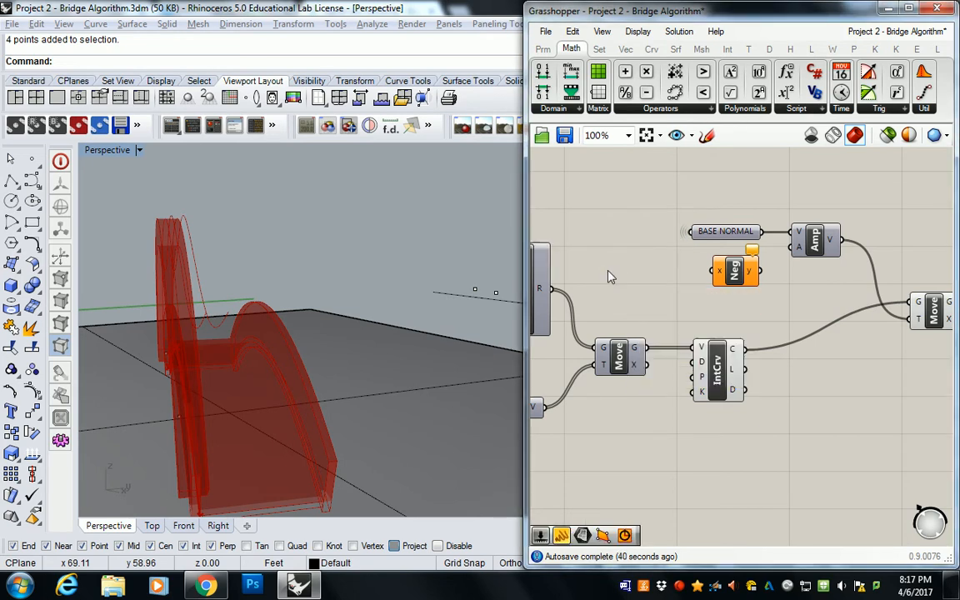
Create a decimal number slider ranging from 0 to 5.0 and connect it to the Negative component's input.
double_click(609, 269)
type("0<5.0")
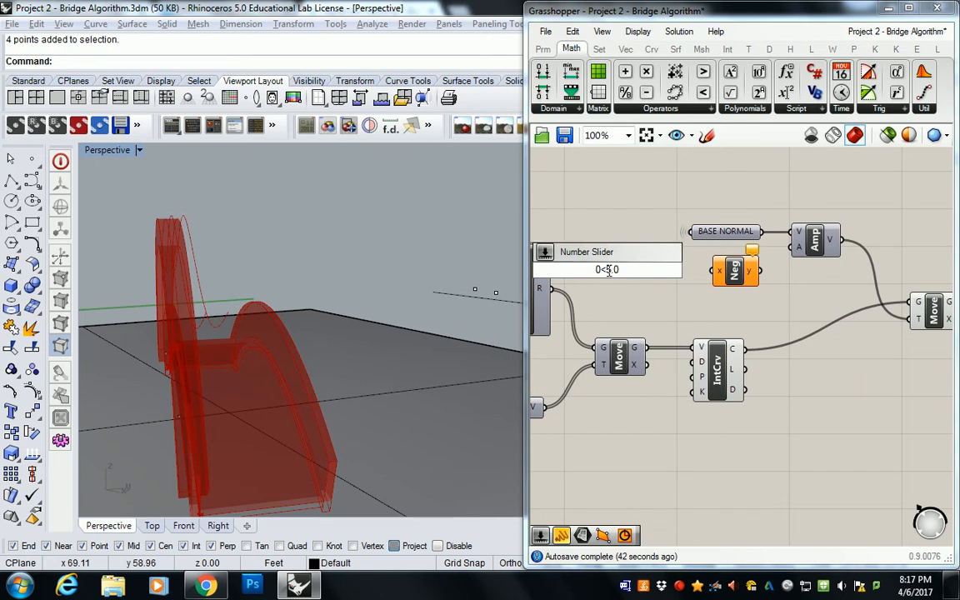
key("Return")
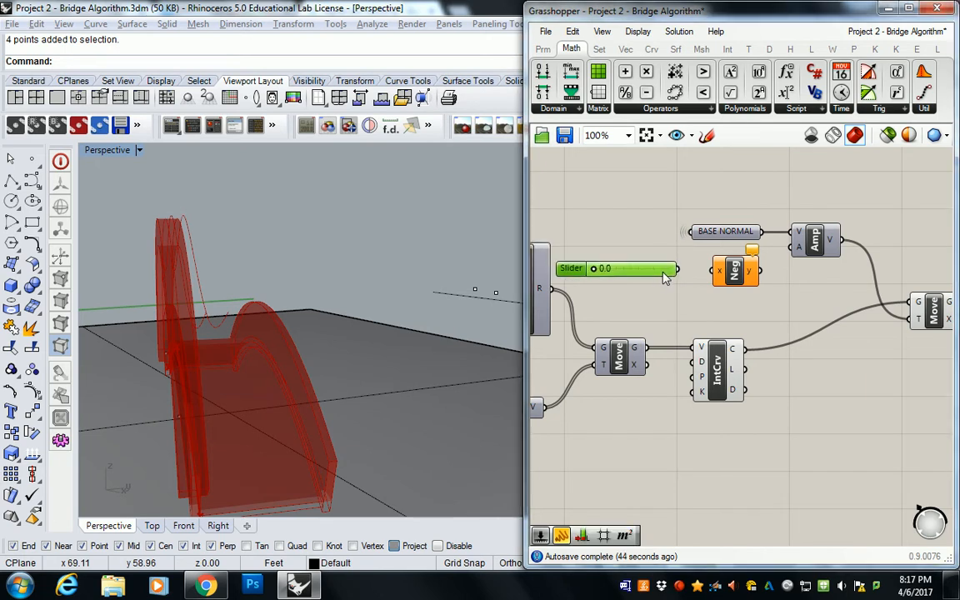
left_click_drag(679, 268, 712, 282)
Set the slider to 2.6, connect Negative to the Amplitude's A input, and highlight the moved curve for inspection.
left_click_drag(594, 268, 633, 268)
left_click_drag(760, 270, 793, 245)
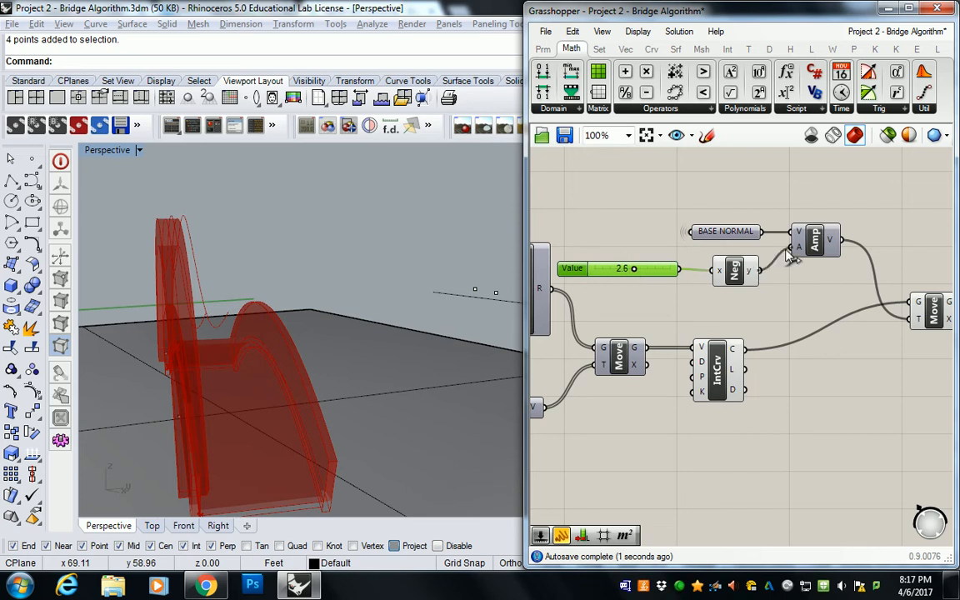
left_click(730, 269)
left_click(919, 314)
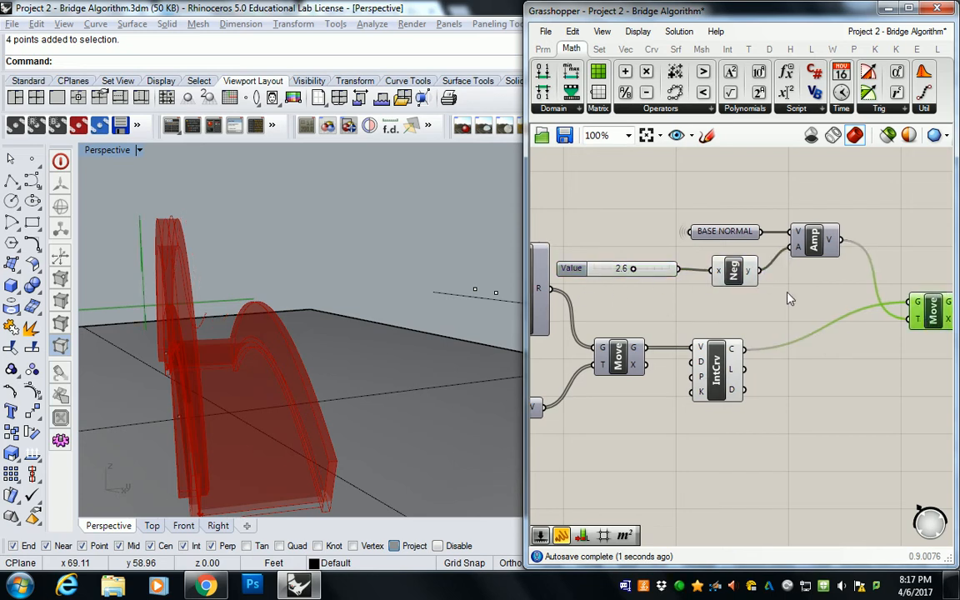
right_click_drag(310, 253, 321, 250)
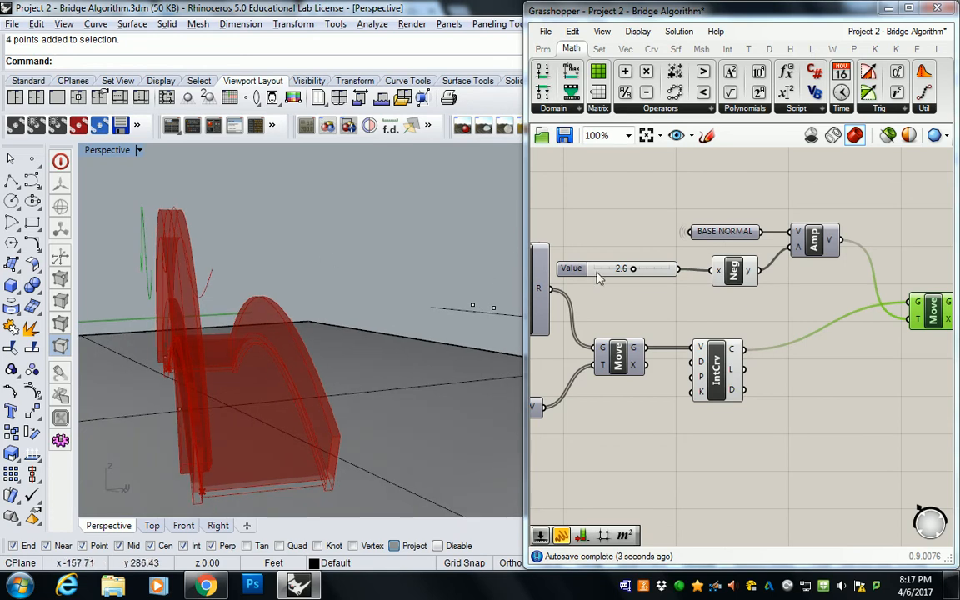
Compare the roof overhang with the bridge photo in Chrome, return to Grasshopper, and set the offset slider to 2.2.
left_click_drag(633, 270, 631, 271)
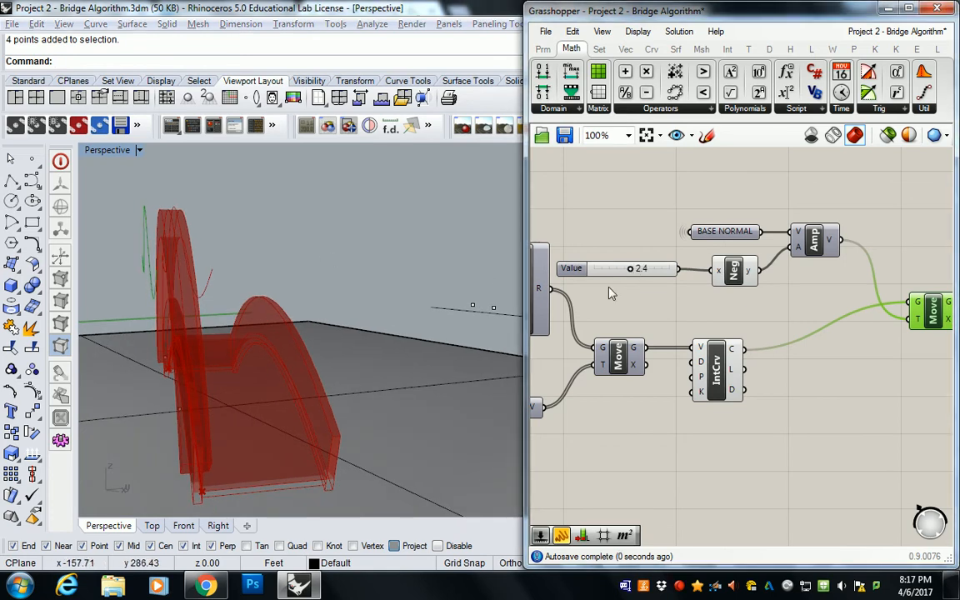
left_click(209, 584)
left_click(254, 12)
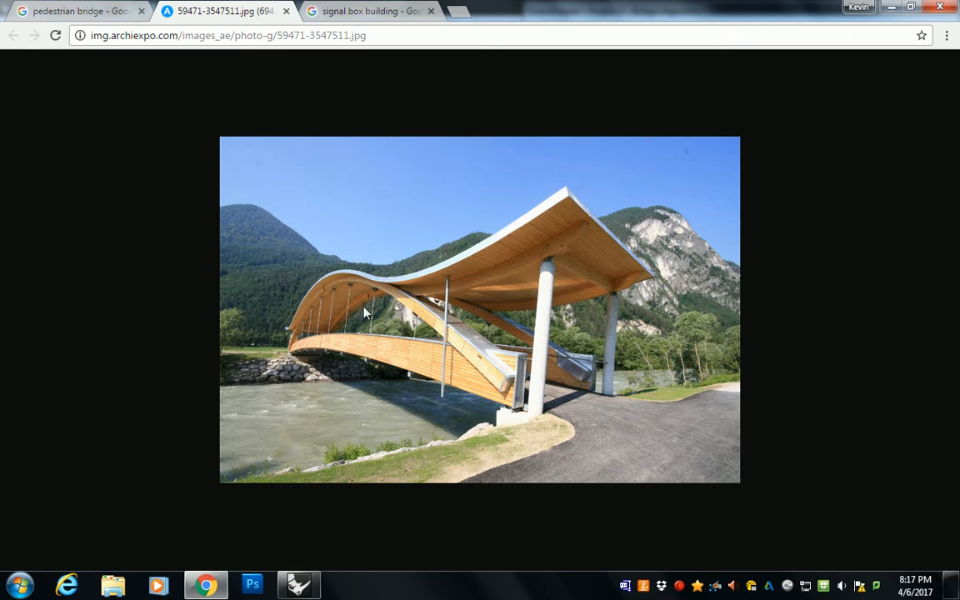
key("alt+Tab")
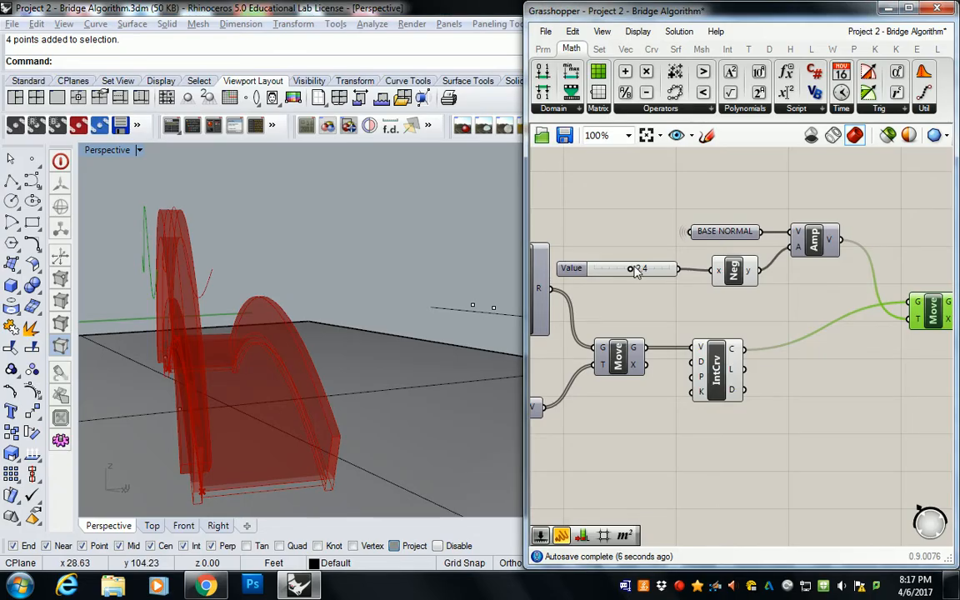
left_click_drag(630, 267, 628, 267)
right_click_drag(261, 364, 284, 271)
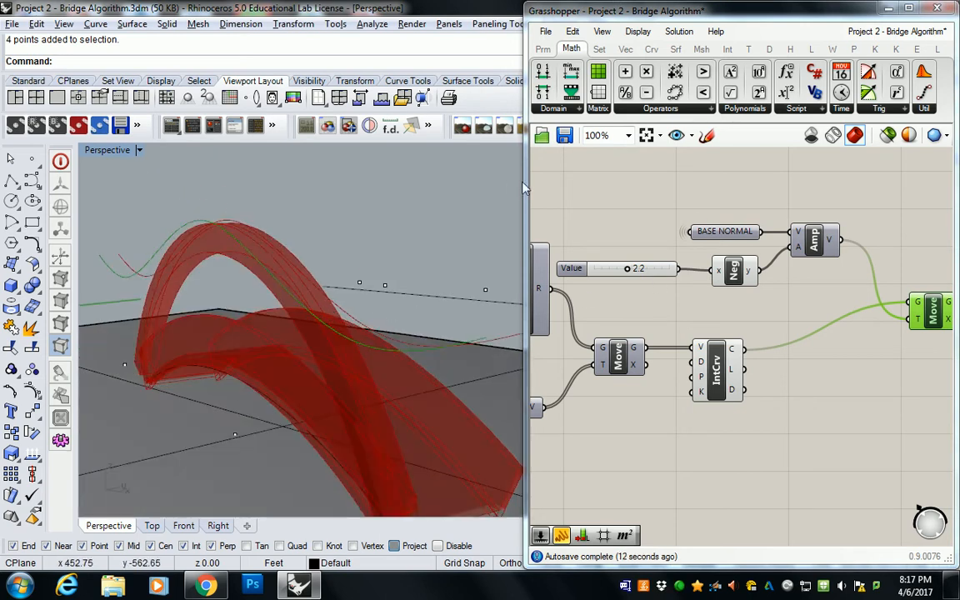
left_click(619, 208)
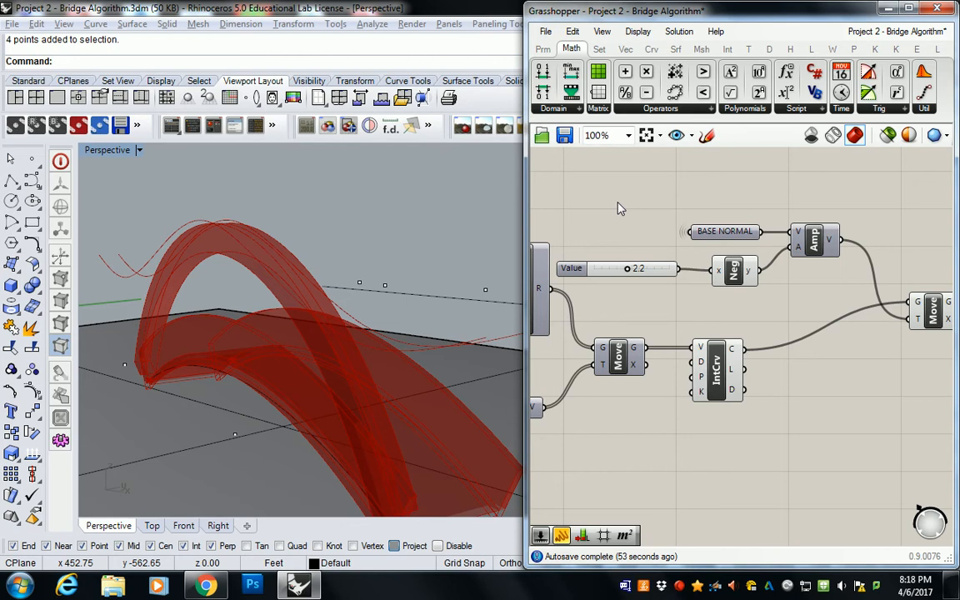
right_click_drag(717, 241, 769, 257)
left_click(723, 275)
left_click(727, 193)
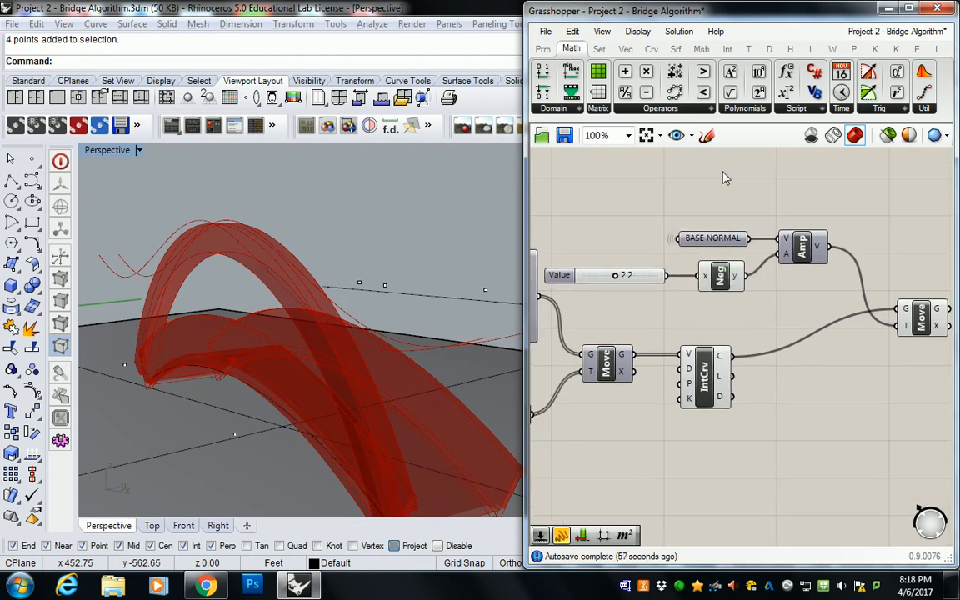
left_click(646, 275)
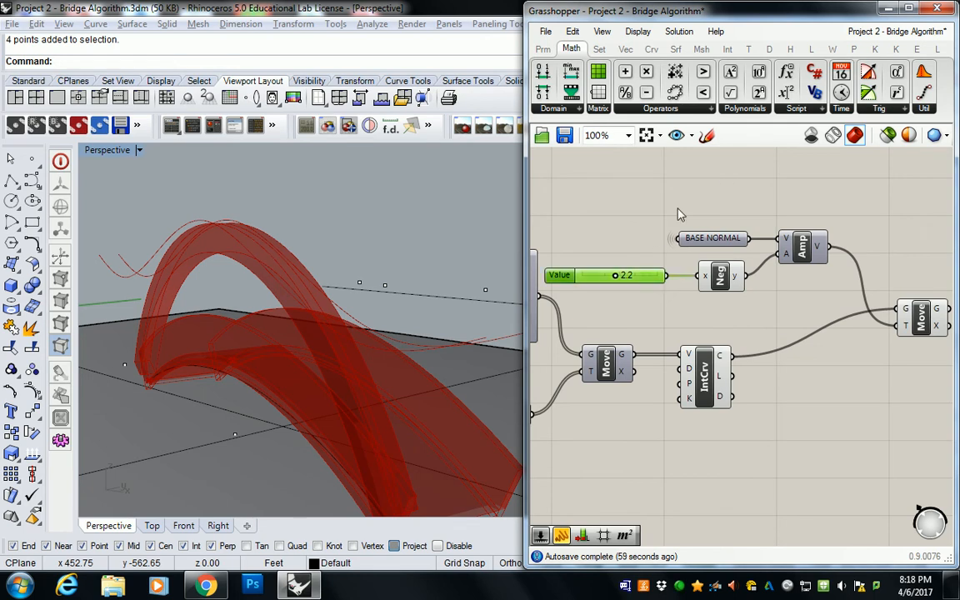
left_click(733, 189)
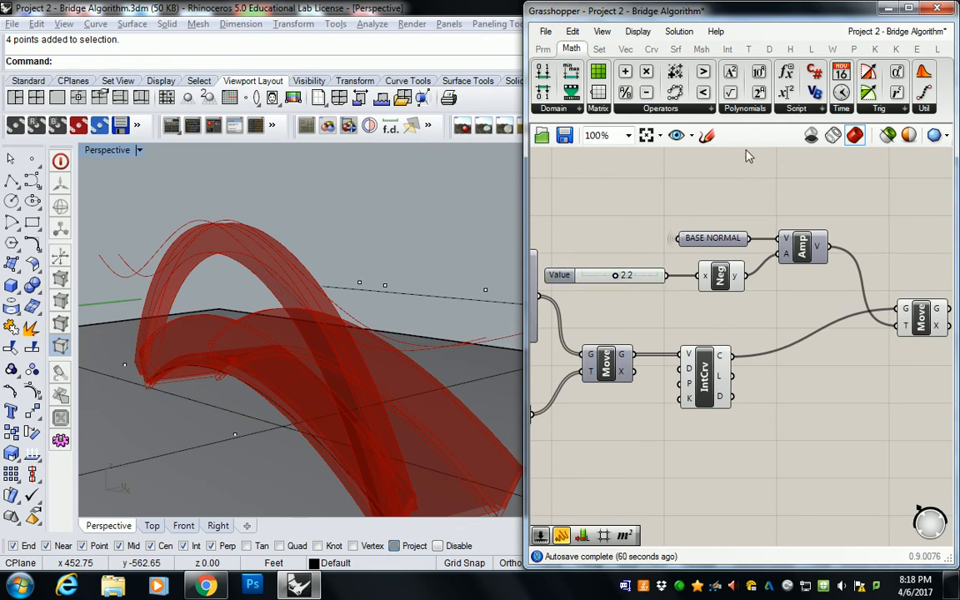
Add an Addition component above BASE NORMAL and connect the 2.2 slider to both its A and B inputs.
scroll(734, 186, "down", 1)
left_click(625, 72)
left_click(736, 174)
right_click_drag(726, 185, 733, 241)
left_click_drag(687, 312, 725, 225)
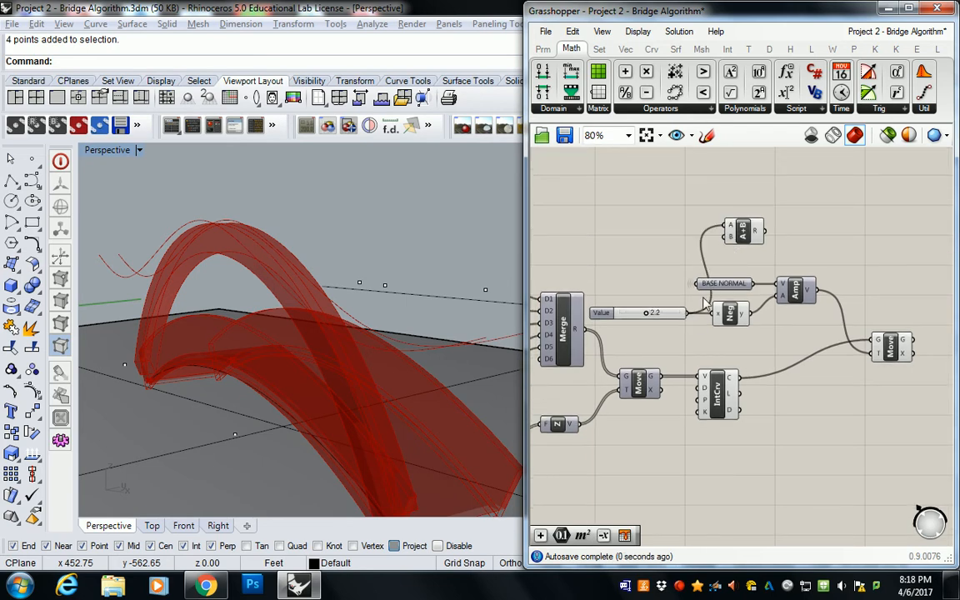
left_click_drag(690, 315, 723, 237)
Move the Addition component past Amplitude, above the Move, and place a second Addition component above it.
right_click_drag(781, 236, 751, 251)
left_click_drag(723, 247, 863, 325)
left_click(626, 72)
left_click(871, 237)
Tidy BASE NORMAL and both Additions into a compact row, and feed the first Addition's result into the second's B input.
left_click_drag(702, 328, 621, 298)
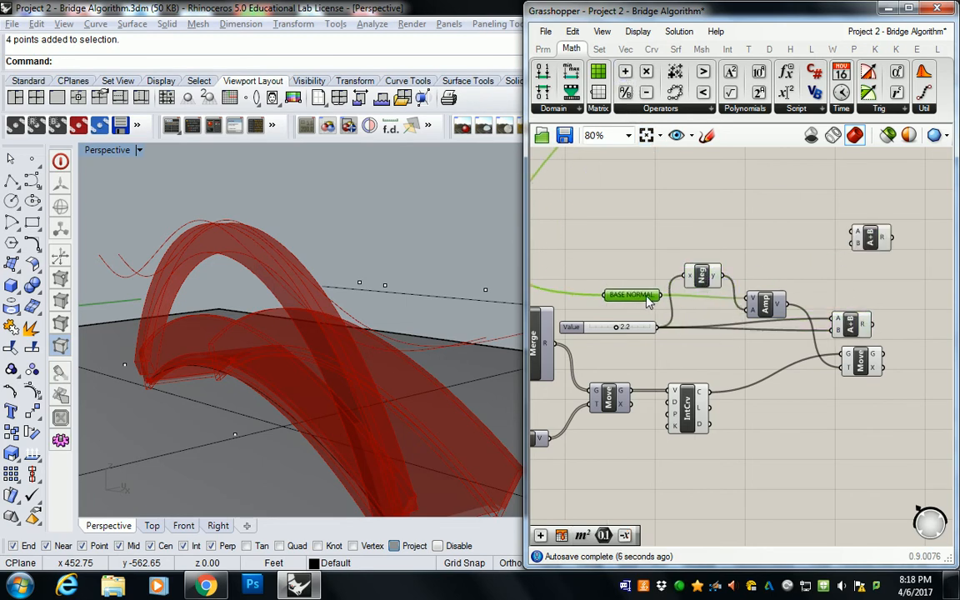
right_click_drag(832, 282, 776, 283)
left_click_drag(816, 240, 846, 293)
left_click_drag(796, 331, 740, 346)
left_click_drag(845, 293, 817, 307)
left_click_drag(743, 341, 775, 260)
left_click_drag(826, 301, 842, 243)
Examine where the WALKWAY THICKNESS number parameter originates and which components in the Guardrail group it feeds.
scroll(770, 254, "down", 5)
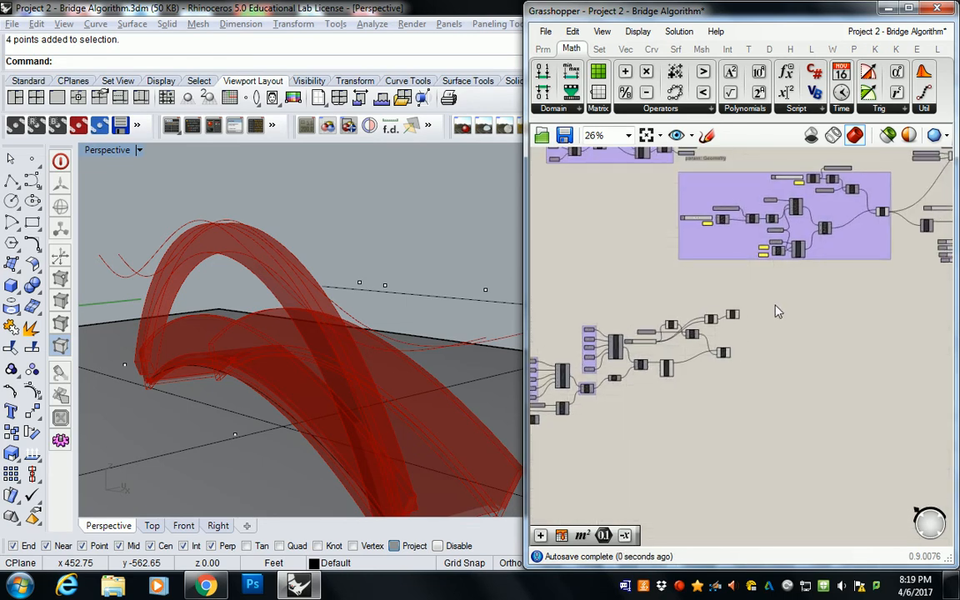
scroll(798, 272, "up", 3)
right_click_drag(799, 273, 664, 322)
scroll(827, 290, "up", 2)
scroll(864, 275, "down", 3)
scroll(832, 271, "down", 4)
right_click_drag(807, 247, 785, 325)
scroll(705, 299, "up", 5)
scroll(704, 305, "up", 4)
left_click(755, 300)
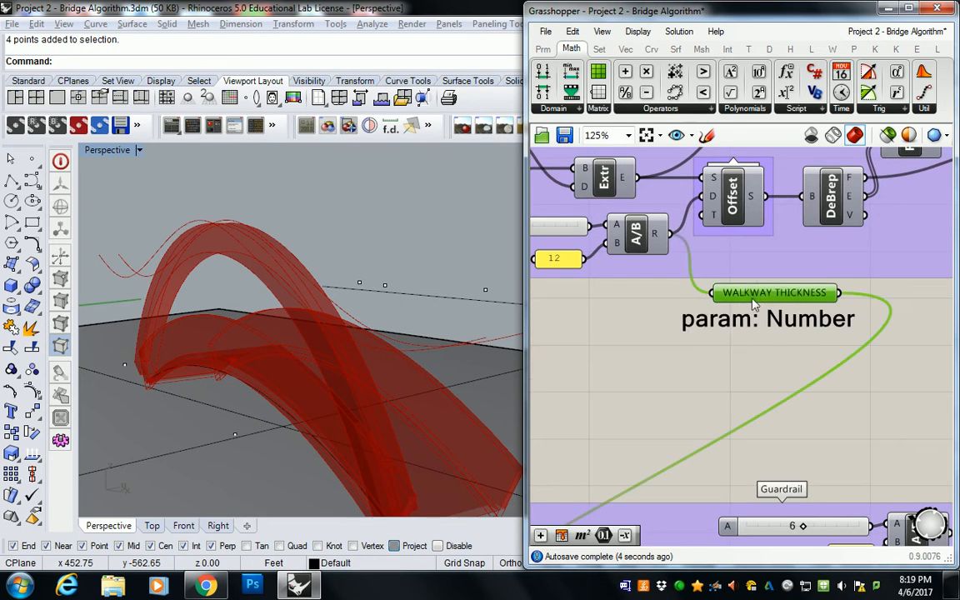
scroll(754, 305, "down", 5)
scroll(632, 352, "up", 3)
left_click(681, 397)
right_click_drag(685, 404, 772, 298)
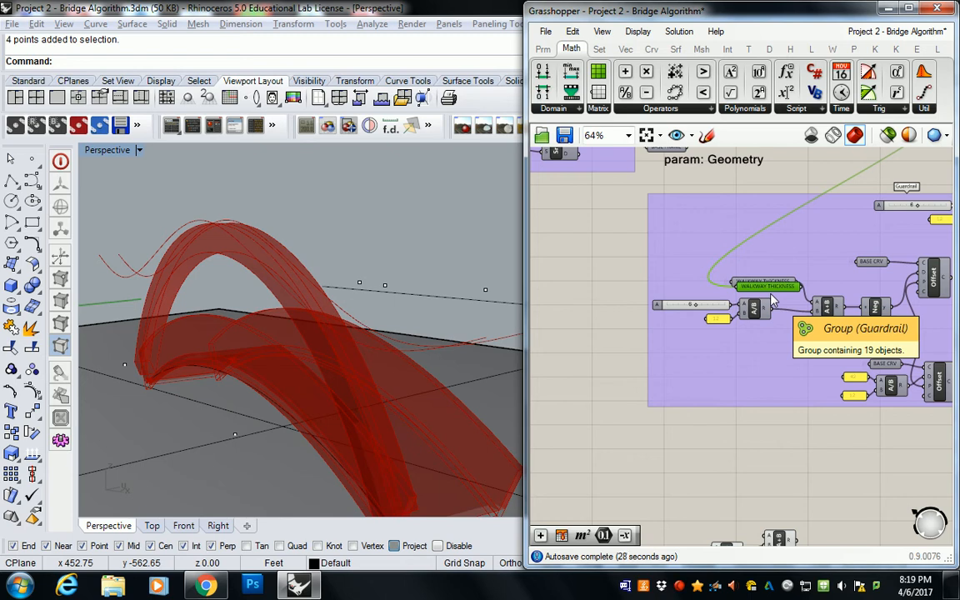
right_click_drag(781, 263, 735, 339)
scroll(654, 198, "up", 2)
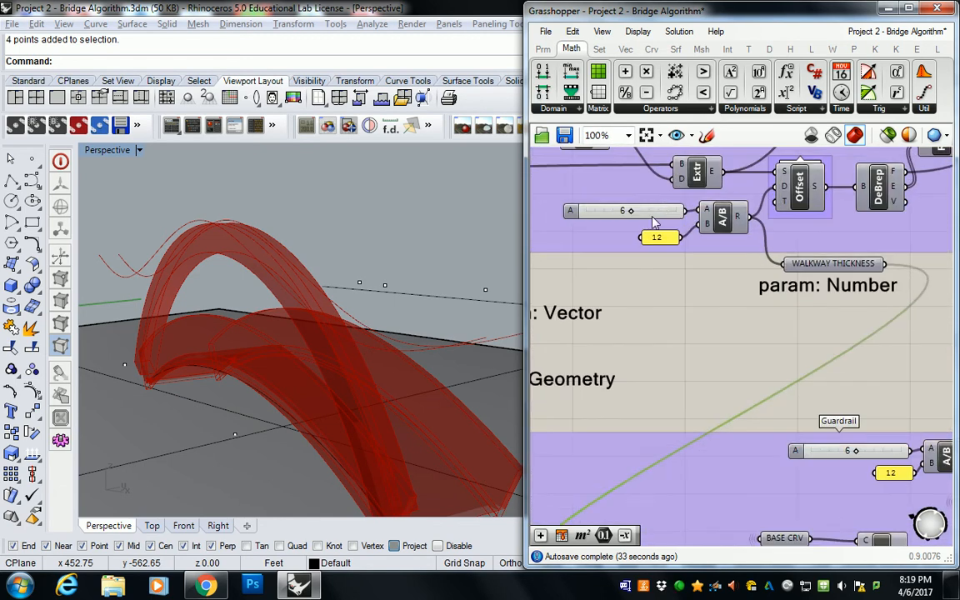
left_click(809, 293)
left_click(833, 264)
scroll(833, 264, "down", 3)
scroll(833, 263, "up", 2)
right_click(834, 263)
left_click_drag(900, 245, 835, 245)
left_click(670, 302)
Search the Guardrail and Walkway Extrusion groups for the number parameter fed by the walkway's Amplitude slider.
right_click_drag(870, 282, 758, 250)
right_click_drag(823, 328, 738, 309)
scroll(759, 323, "down", 1)
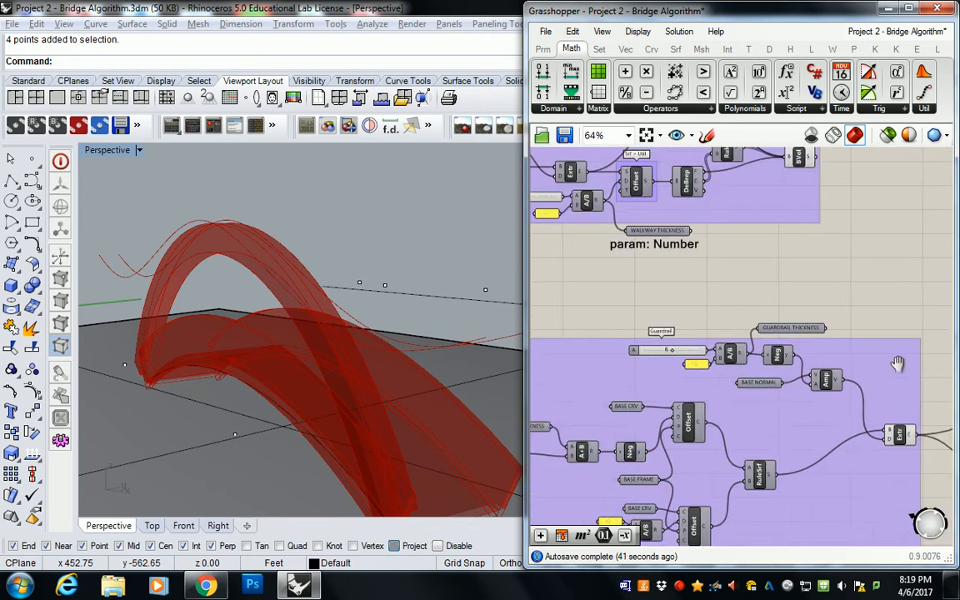
right_click_drag(895, 364, 649, 318)
right_click_drag(866, 346, 733, 334)
right_click_drag(844, 384, 779, 317)
right_click_drag(848, 310, 647, 308)
right_click_drag(769, 286, 789, 323)
scroll(789, 322, "down", 5)
right_click_drag(668, 246, 866, 263)
scroll(751, 348, "up", 5)
right_click_drag(632, 312, 776, 308)
left_click(776, 350)
right_click_drag(771, 267, 732, 404)
right_click_drag(794, 333, 774, 357)
left_click(678, 203)
left_click(679, 207)
right_click_drag(660, 214, 705, 222)
scroll(589, 241, "up", 3)
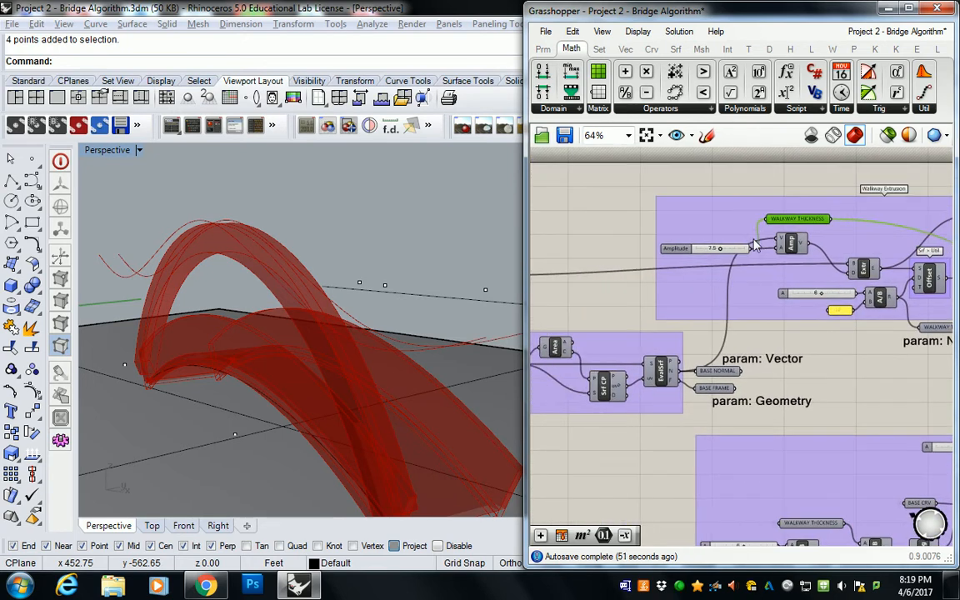
Raise the Amplitude slider in the Walkway Extrusion group and rename the number parameter it feeds as WALKWAY WIDTH.
left_click_drag(707, 251, 725, 254)
right_click_drag(851, 246, 745, 243)
scroll(745, 241, "down", 3)
right_click_drag(797, 214, 723, 240)
scroll(709, 239, "up", 4)
right_click(710, 240)
left_click_drag(831, 245, 790, 244)
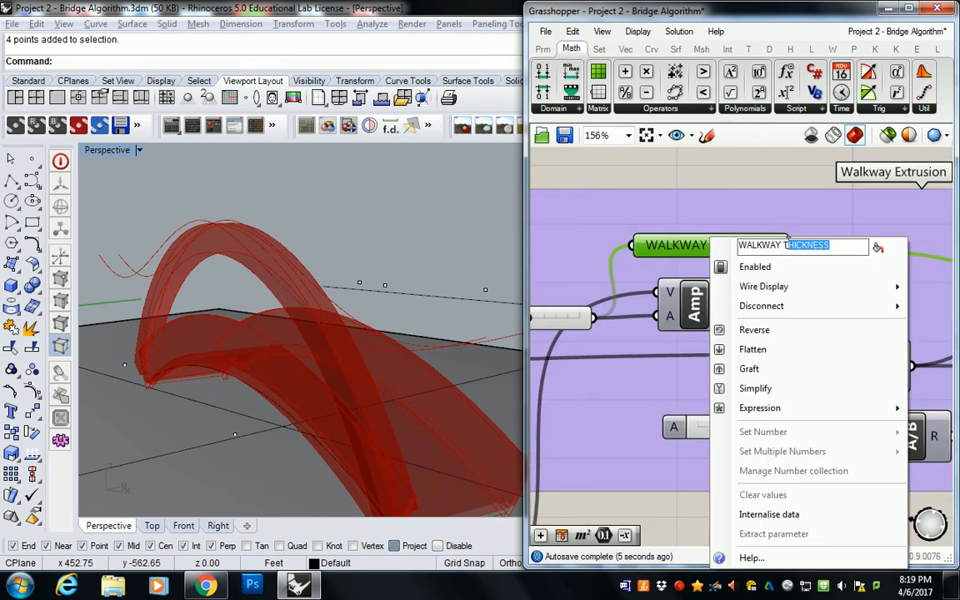
type("WIDTH")
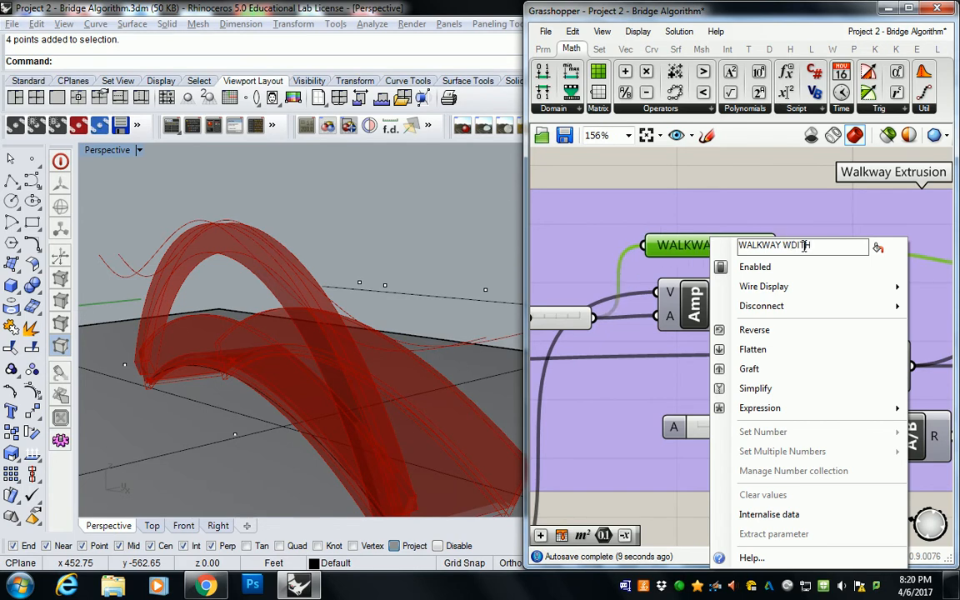
key("BackSpace")
key("BackSpace")
key("BackSpace")
key("BackSpace")
type("IDTH")
key("Return")
Rename the linked WALKWAY THICKNESS parameter next to GUARDRAIL THICKNESS as WALKWAY WIDTH.
scroll(688, 154, "down", 6)
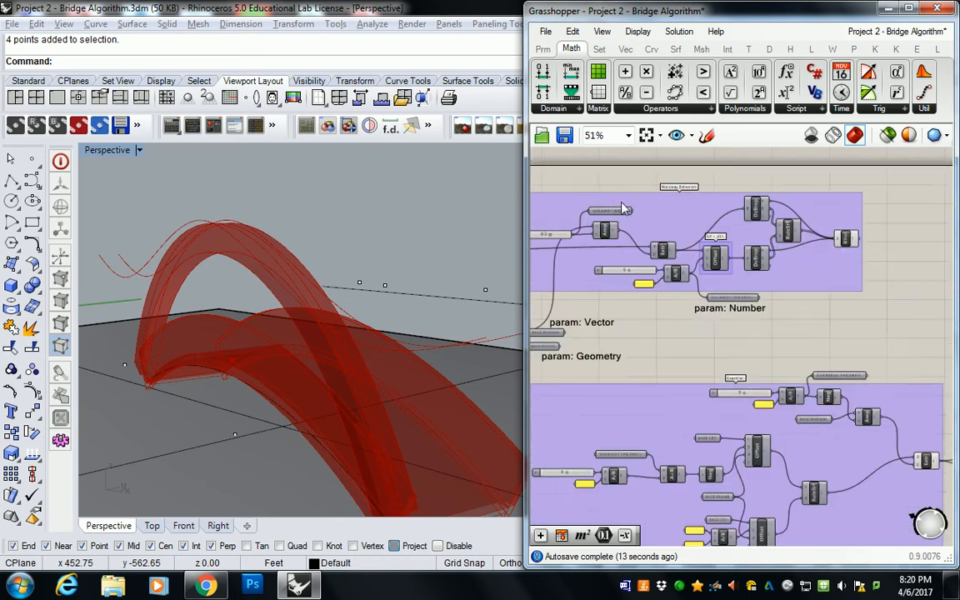
scroll(612, 214, "down", 3)
scroll(635, 246, "up", 7)
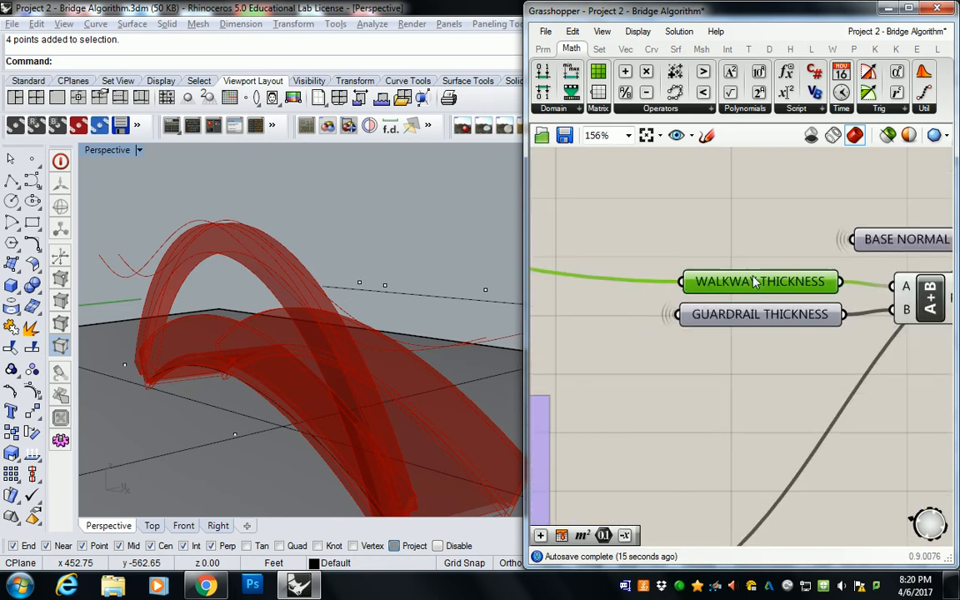
right_click(759, 282)
left_click_drag(882, 247, 839, 248)
type("WALKWAY WALKW")
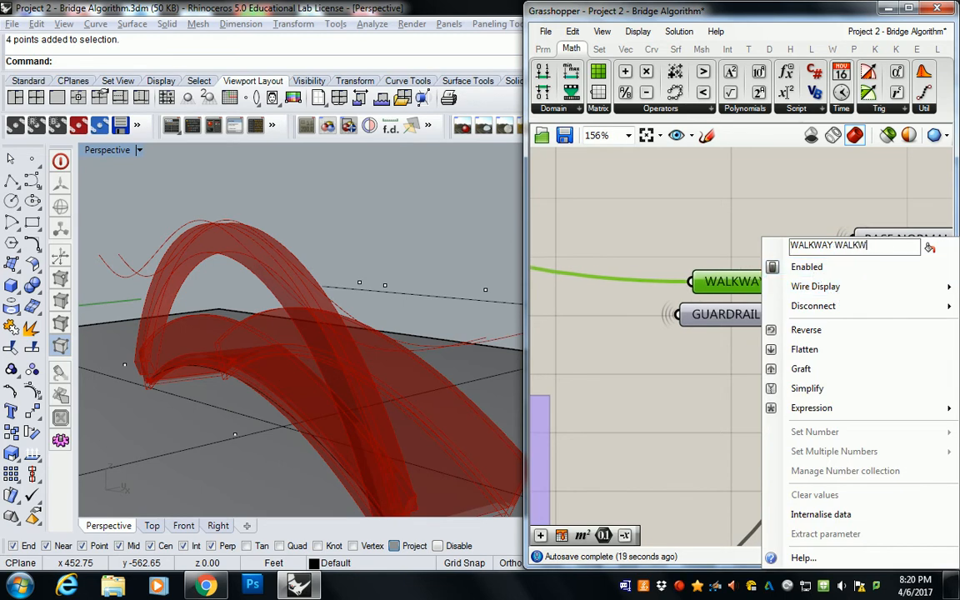
key("BackSpace")
key("BackSpace")
key("BackSpace")
key("BackSpace")
key("BackSpace")
key("BackSpace")
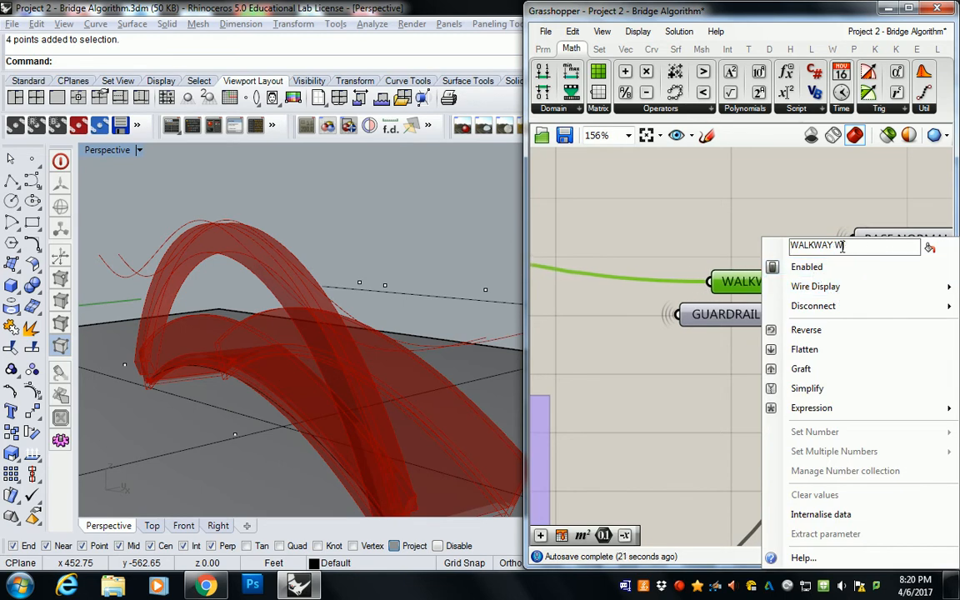
type("IDTH")
left_click(735, 199)
Copy the WALKWAY WIDTH parameter to the roof components and connect it to the second Addition's A input.
left_click(746, 282)
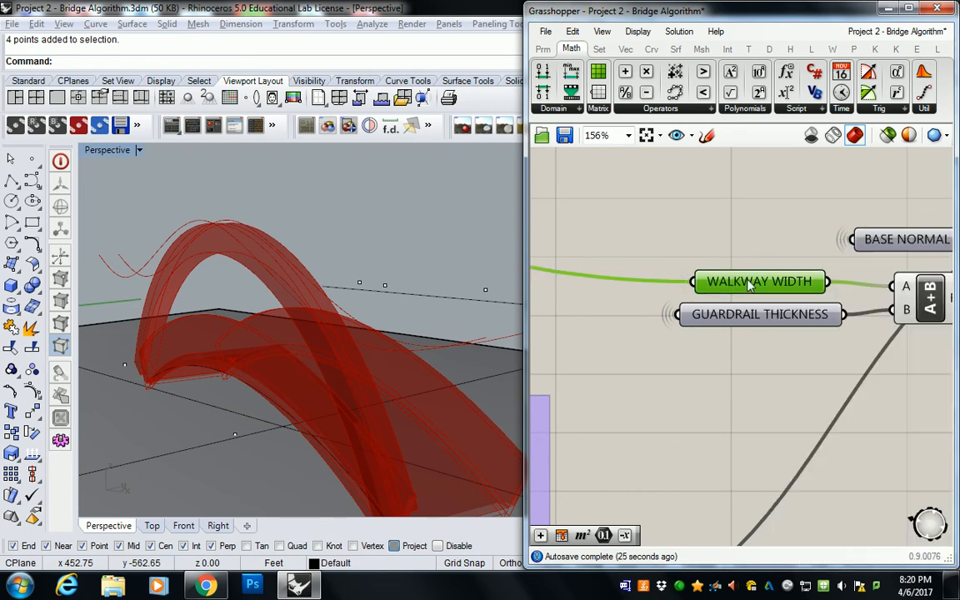
key("ctrl+c")
key("ctrl+v")
scroll(748, 282, "down", 3)
right_click_drag(751, 298, 880, 244)
scroll(882, 243, "down", 3)
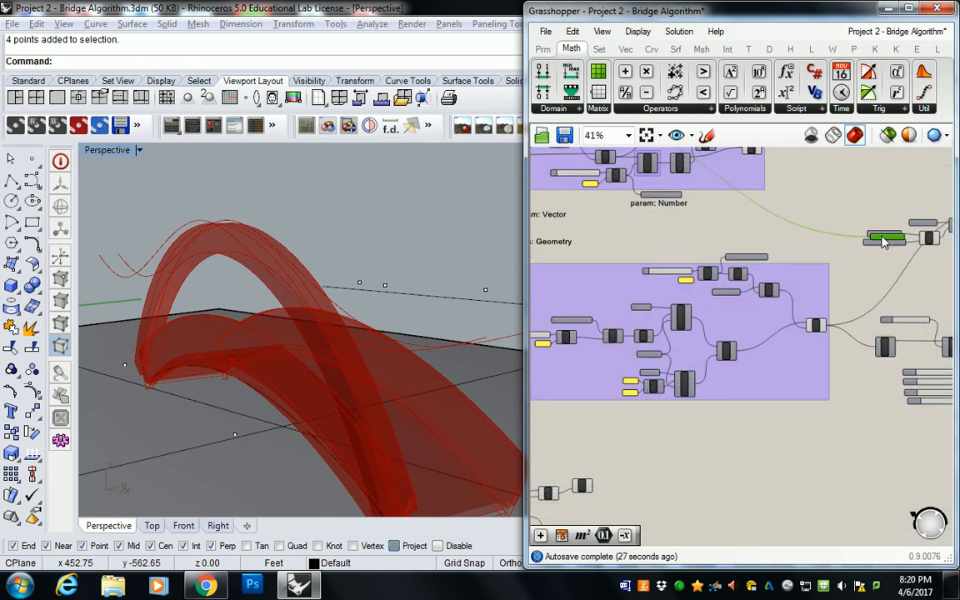
left_click_drag(885, 242, 813, 335)
scroll(813, 335, "up", 4)
left_click_drag(807, 222, 732, 351)
mouse_move(773, 358)
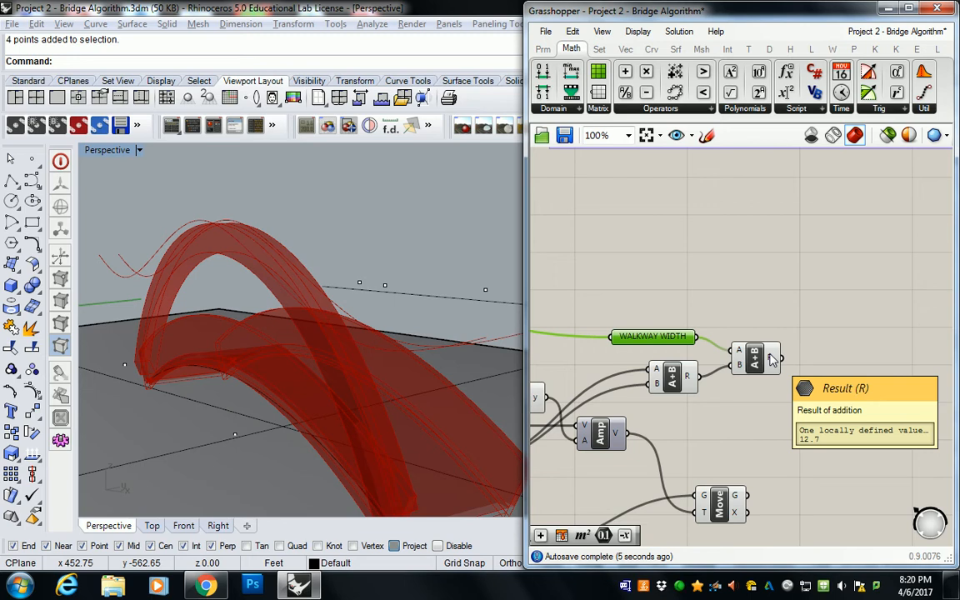
Try duplicating the roof's Move component with its connections, and undo the copy.
scroll(767, 321, "down", 3)
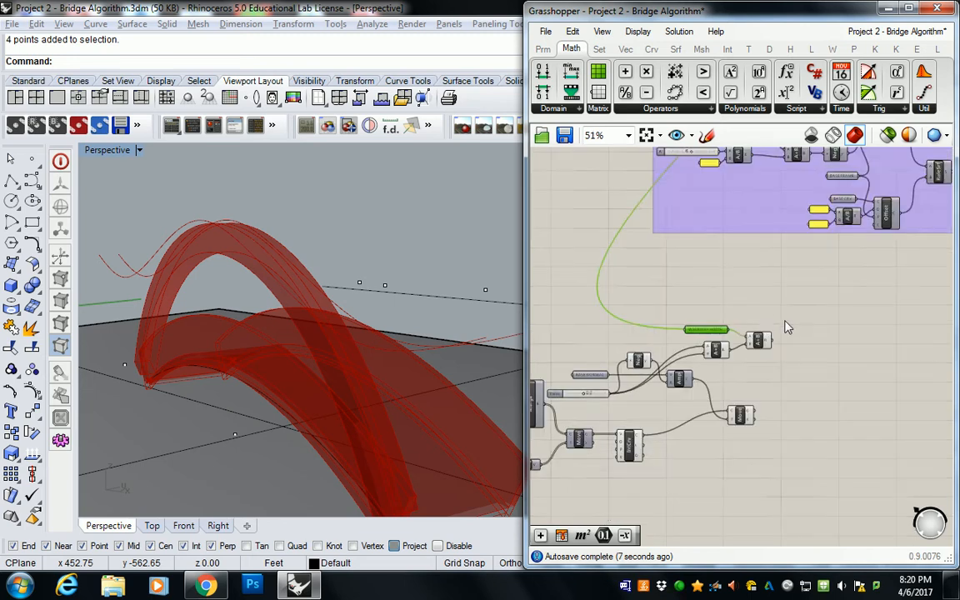
right_click_drag(767, 323, 751, 255)
left_click(722, 350)
scroll(722, 350, "up", 3)
left_click_drag(722, 349, 878, 331, "alt")
right_click_drag(676, 267, 741, 276)
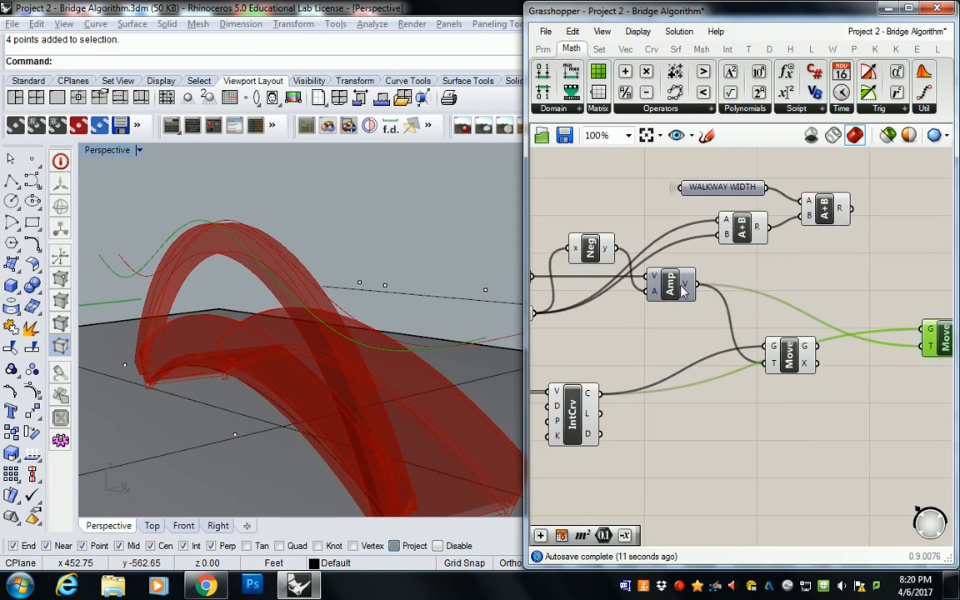
left_click(678, 288)
key("ctrl+z")
key("ctrl+z")
Copy the BASE NORMAL, Amplitude and Move components together and place the copies beyond the original Move.
left_click(787, 354)
right_click_drag(730, 330, 794, 324)
left_click(737, 281, "shift")
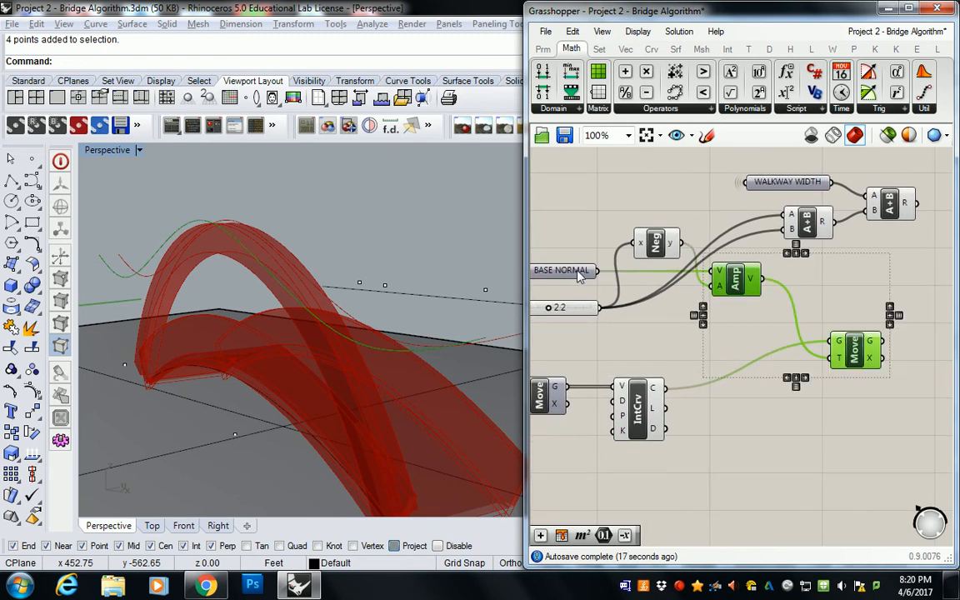
left_click(582, 273, "shift")
right_click_drag(619, 322, 679, 322)
key("ctrl+c")
key("ctrl+v")
right_click_drag(822, 321, 649, 329)
left_click_drag(633, 303, 843, 285)
right_click_drag(842, 283, 727, 287)
Place the copied BASE NORMAL beside its Amplitude and connect the second Addition's result to that Amplitude's A input.
left_click(743, 247)
left_click_drag(573, 290, 666, 288)
mouse_move(687, 218)
left_mouse_down()
mouse_move(701, 235)
mouse_move(704, 299)
left_mouse_up()
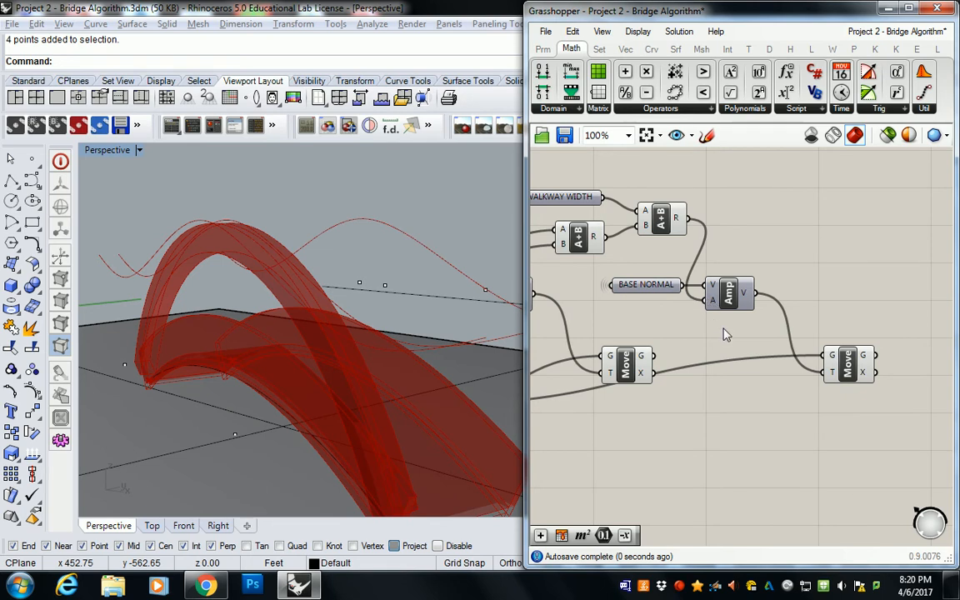
Connect the first Move's geometry output to the copied Move's G input, replacing the original curve connection.
right_click_drag(399, 294, 463, 301)
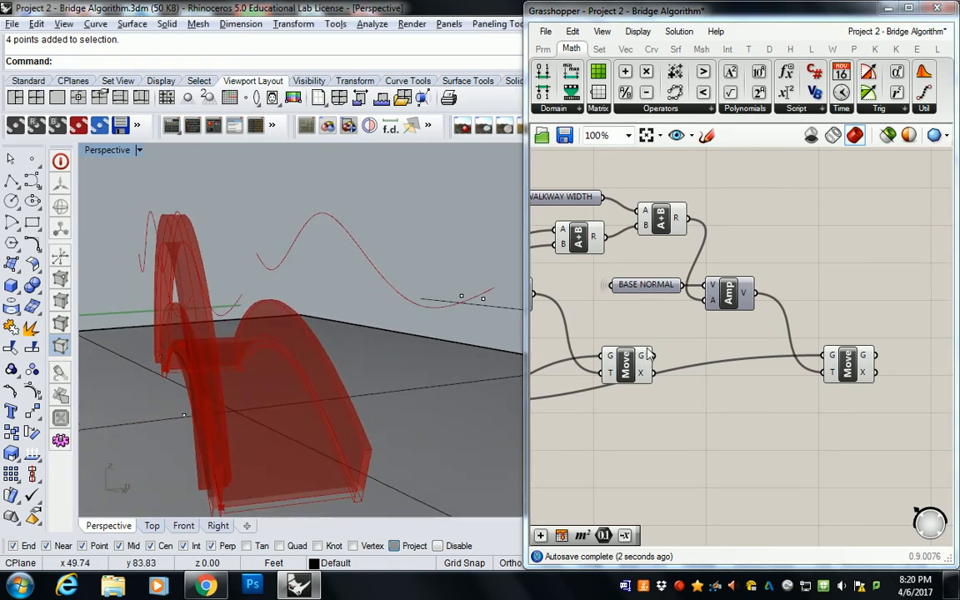
left_click(626, 364)
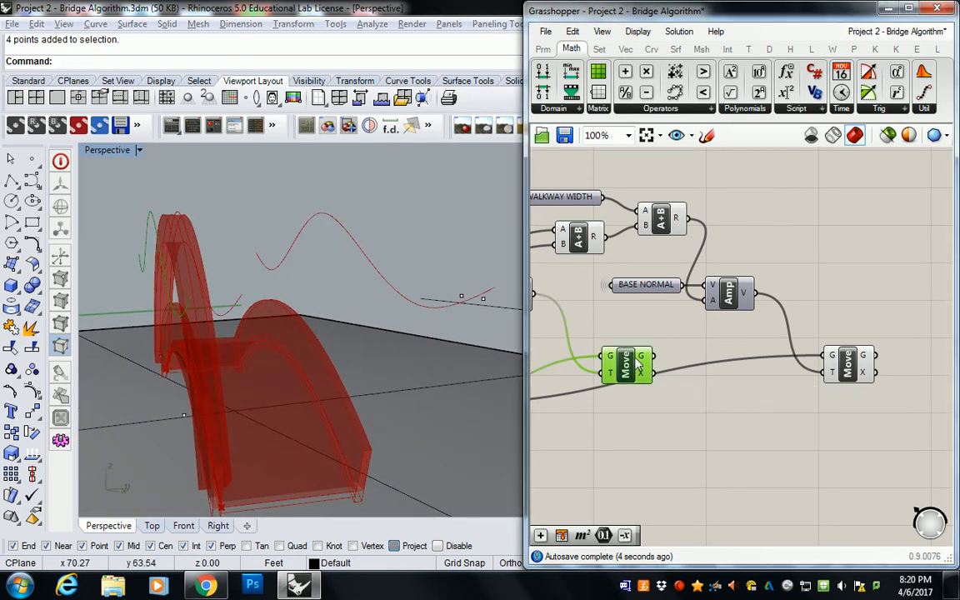
left_click_drag(814, 356, 823, 356)
mouse_move(404, 292)
right_mouse_down()
mouse_move(358, 287)
mouse_move(418, 300)
right_mouse_up()
right_click_drag(715, 361, 815, 371)
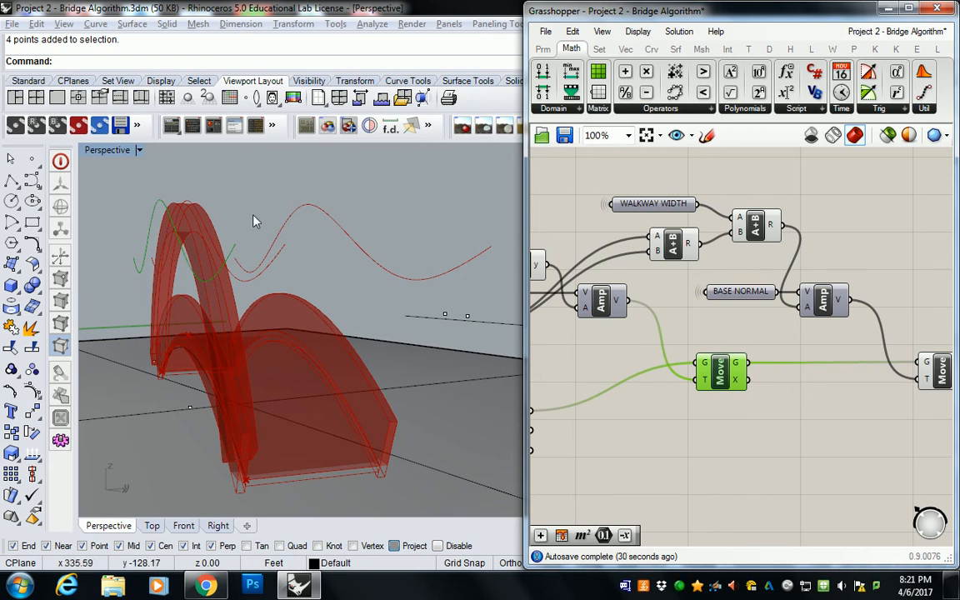
Add a Ruled Surface between the two offset roof curves, connecting the first Move to A and the second to B.
scroll(773, 199, "down", 5)
scroll(688, 209, "up", 3)
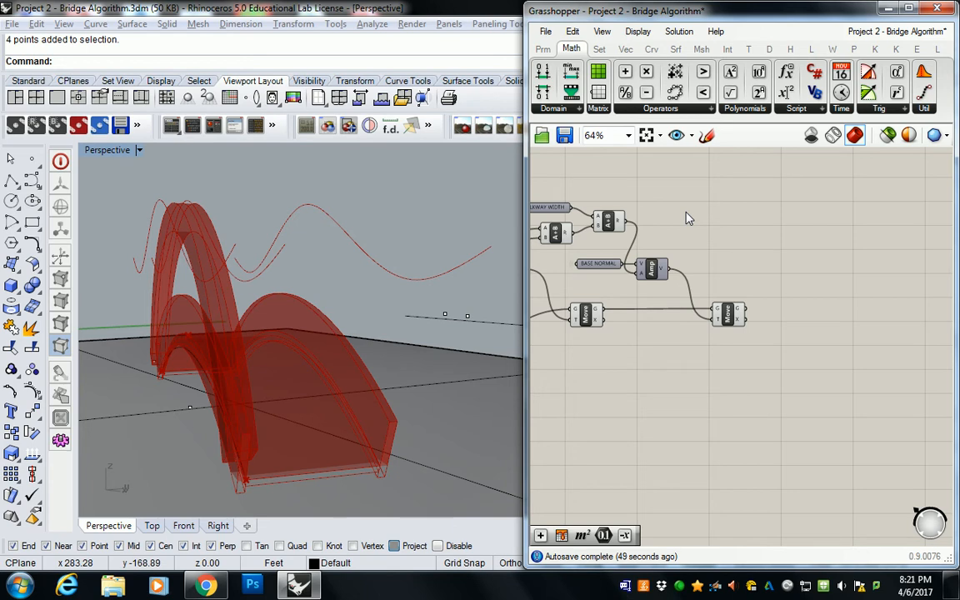
left_click(724, 310)
left_click(739, 285)
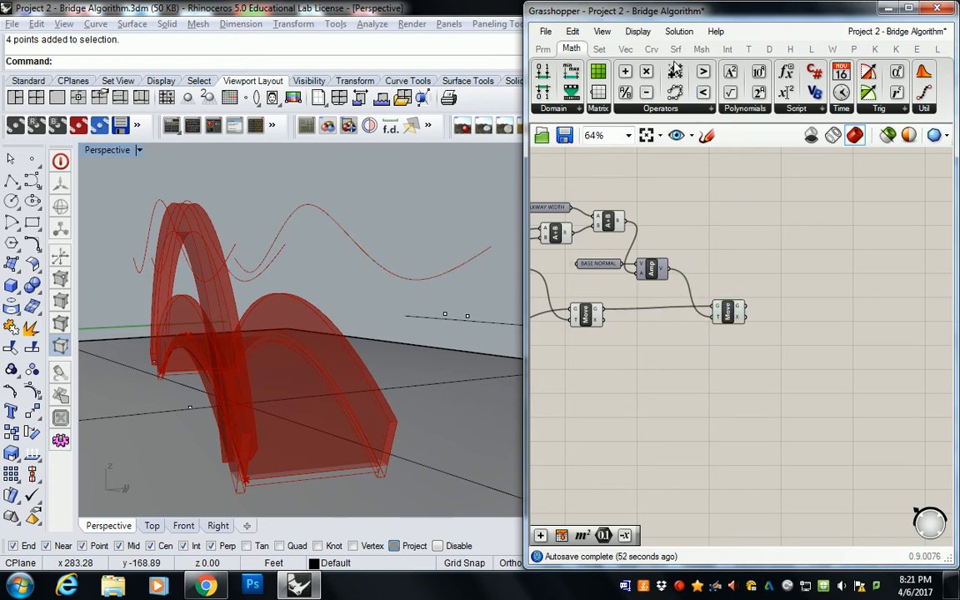
left_click(676, 48)
left_click(671, 103)
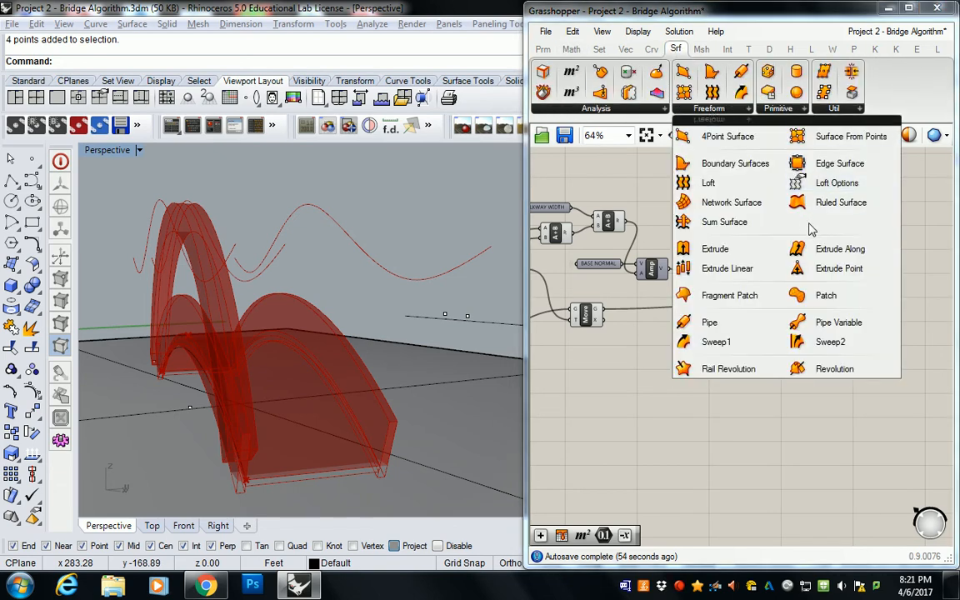
left_click(839, 204)
left_click(789, 301)
left_click_drag(727, 313, 776, 312)
left_click_drag(608, 312, 776, 296)
right_click_drag(435, 247, 383, 237)
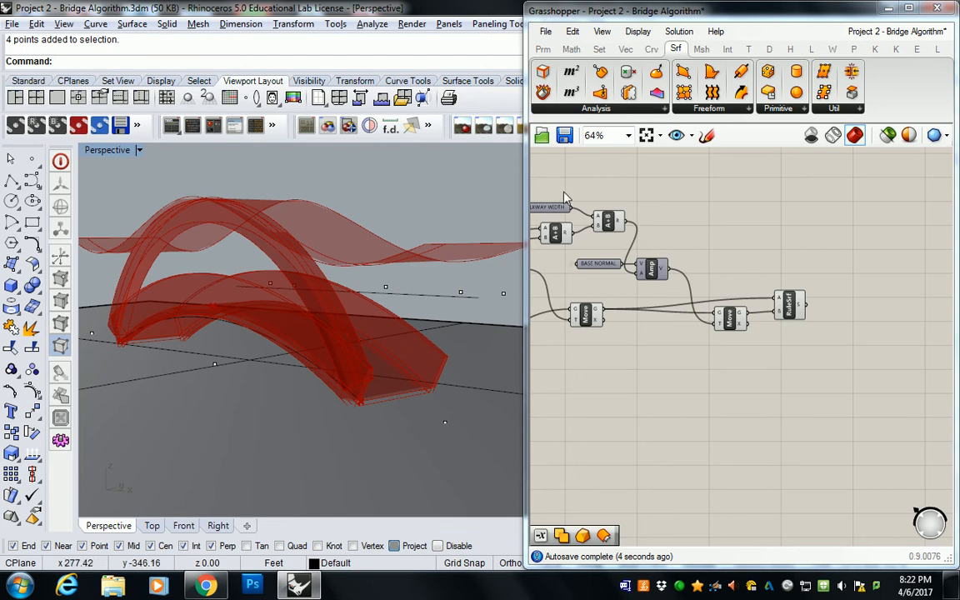
Add a surface Offset component and connect the Ruled Surface output to its S input.
right_click_drag(771, 222, 743, 222)
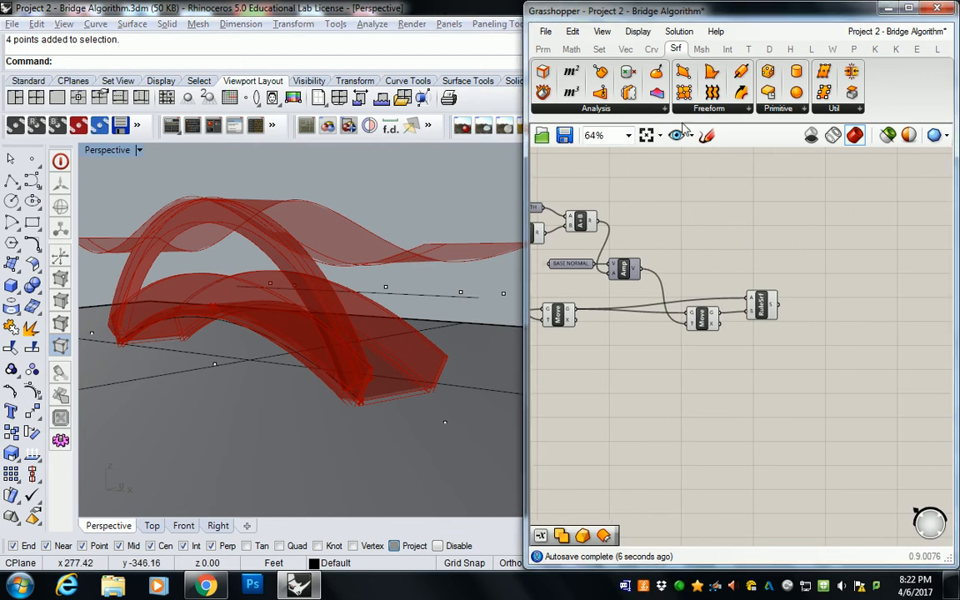
left_click(833, 108)
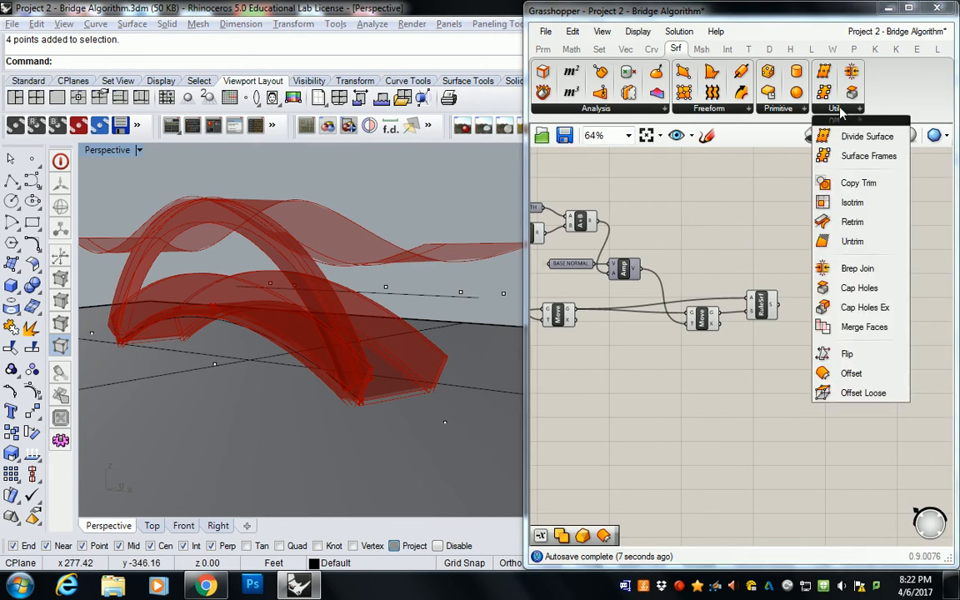
left_click(852, 374)
left_click(821, 285)
left_click_drag(778, 306, 820, 289)
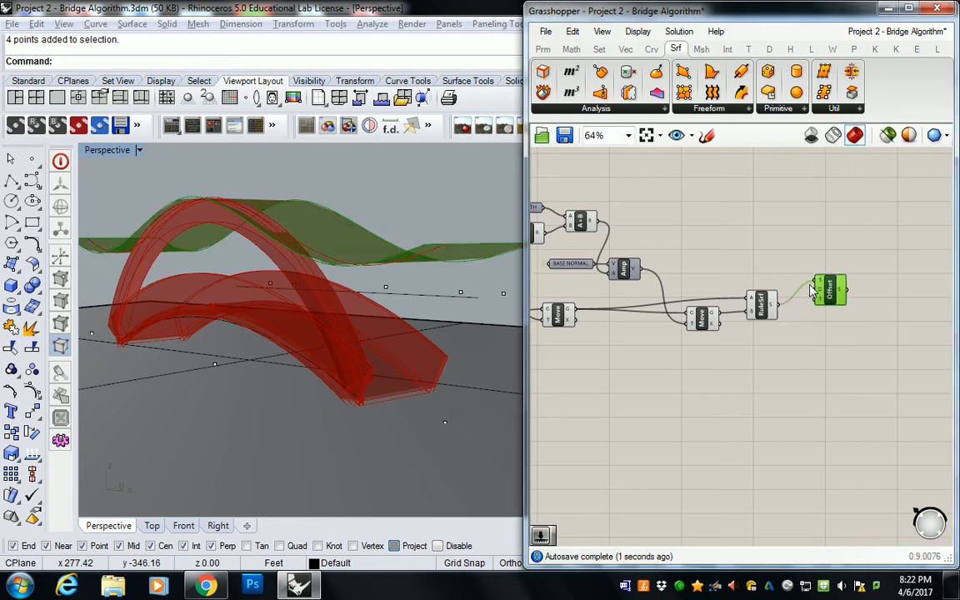
double_click(757, 278)
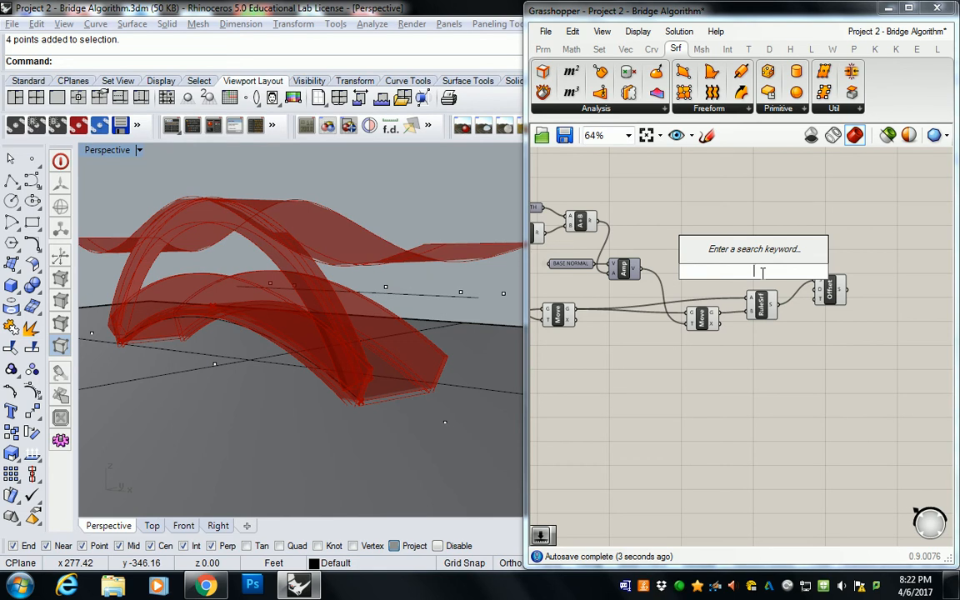
type("-")
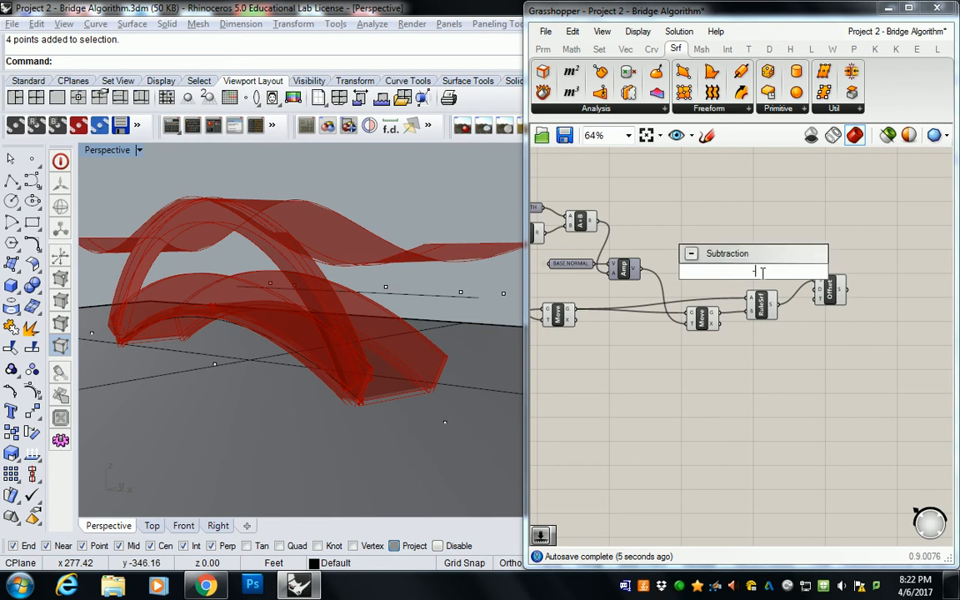
key("Escape")
Copy the number slider, 12 panel and Division from the Guardrail group and place the copies near the roof Offset.
scroll(805, 231, "down", 4)
right_click_drag(805, 229, 836, 356)
scroll(768, 267, "up", 6)
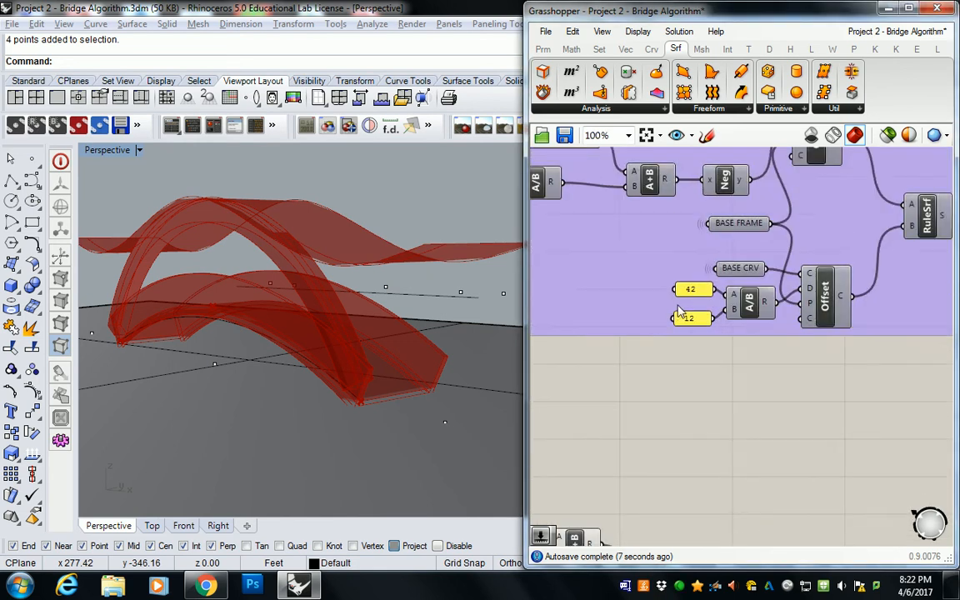
right_click_drag(665, 280, 793, 309)
right_click_drag(692, 268, 830, 309)
left_click_drag(593, 291, 874, 238)
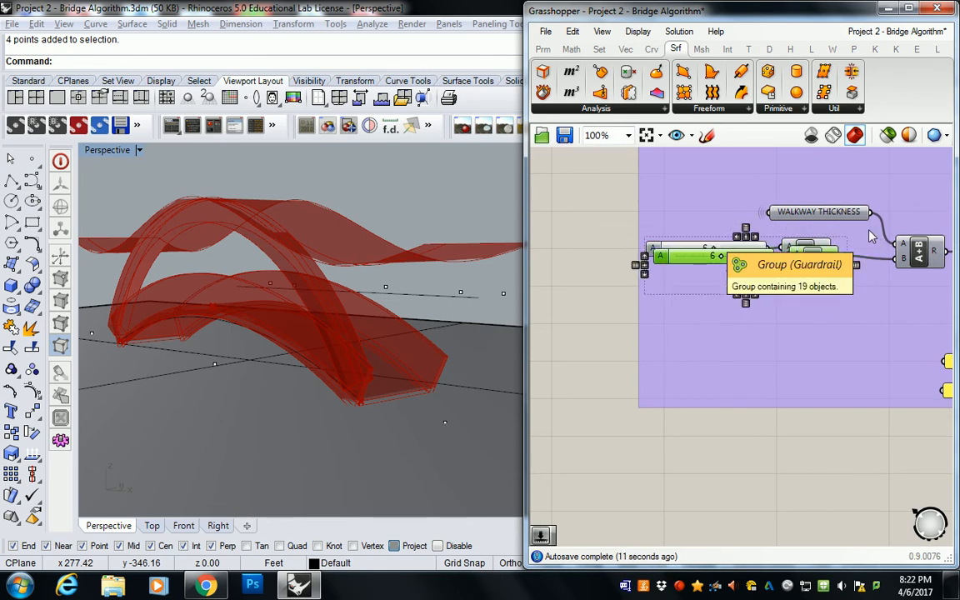
scroll(870, 237, "down", 4)
scroll(849, 301, "up", 3)
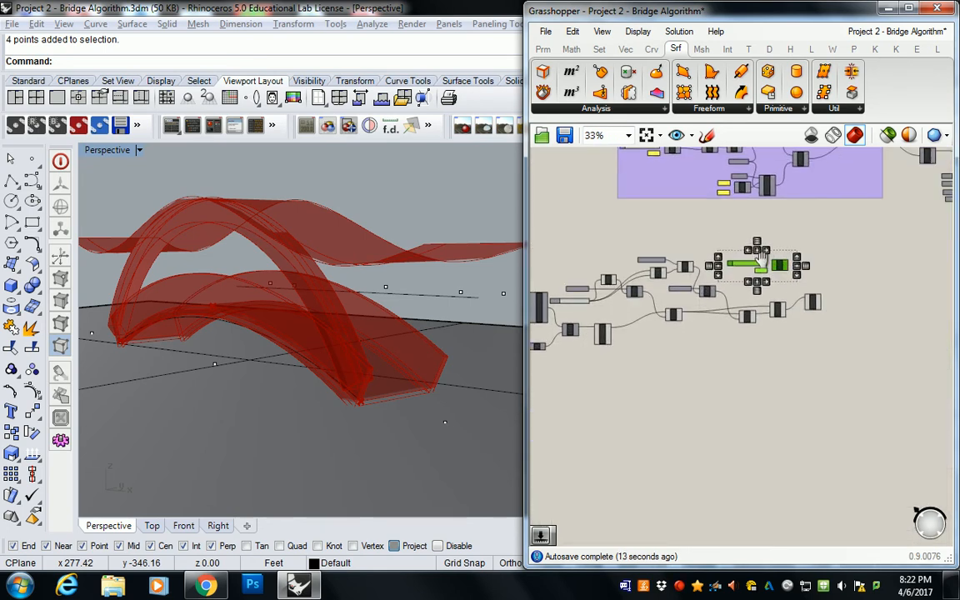
left_click(770, 287)
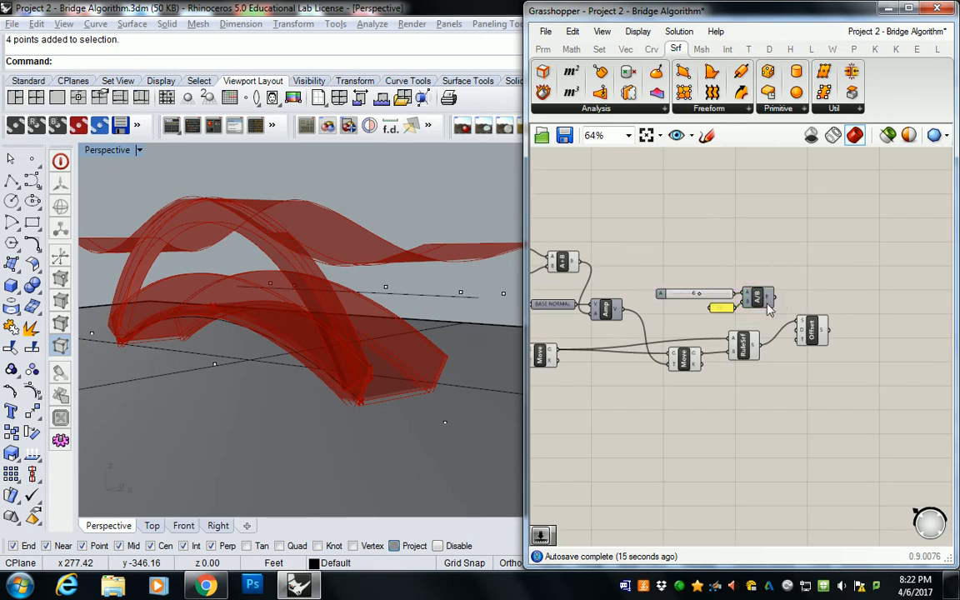
Connect the copied Division's result to the roof Offset's D input and set its slider to 12.
left_click_drag(778, 305, 795, 334)
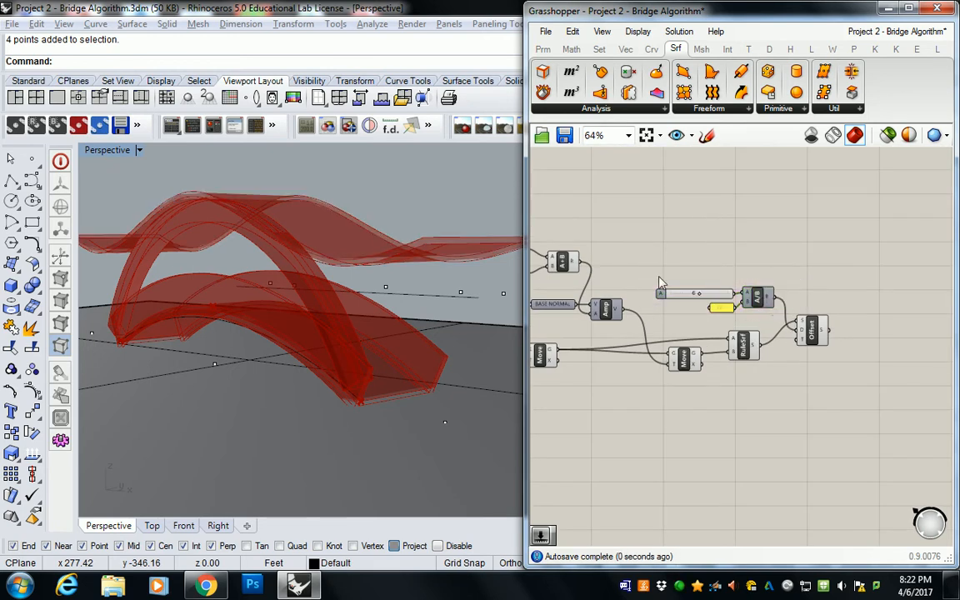
scroll(723, 293, "up", 2)
left_click_drag(684, 295, 737, 297)
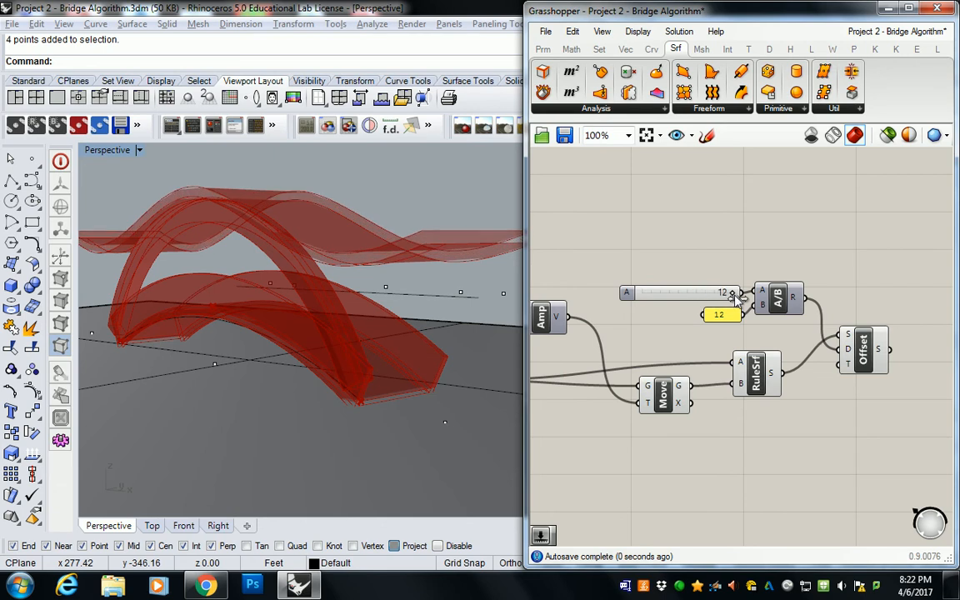
Move the roof Offset component into line with its Division.
scroll(741, 250, "down", 3)
left_click(757, 331)
left_click(760, 287)
left_click(687, 343)
left_click_drag(759, 333, 768, 300)
Add two Deconstruct Brep components, one fed by the roof Offset and the other by the roof Ruled Surface.
left_click(544, 92)
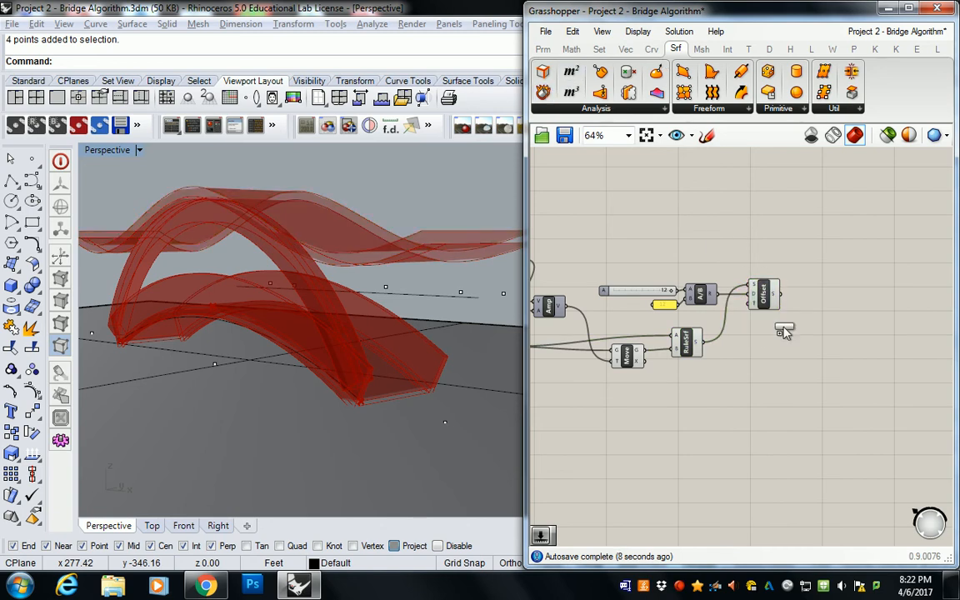
left_click(825, 370)
left_click_drag(702, 343, 781, 301)
left_click(828, 373)
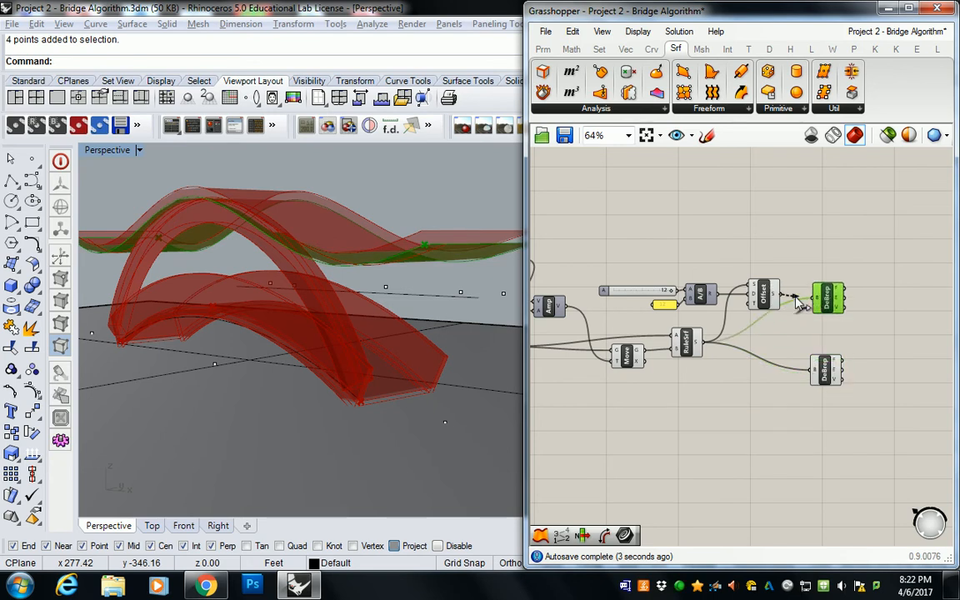
right_click_drag(827, 260, 716, 272)
left_click(708, 270)
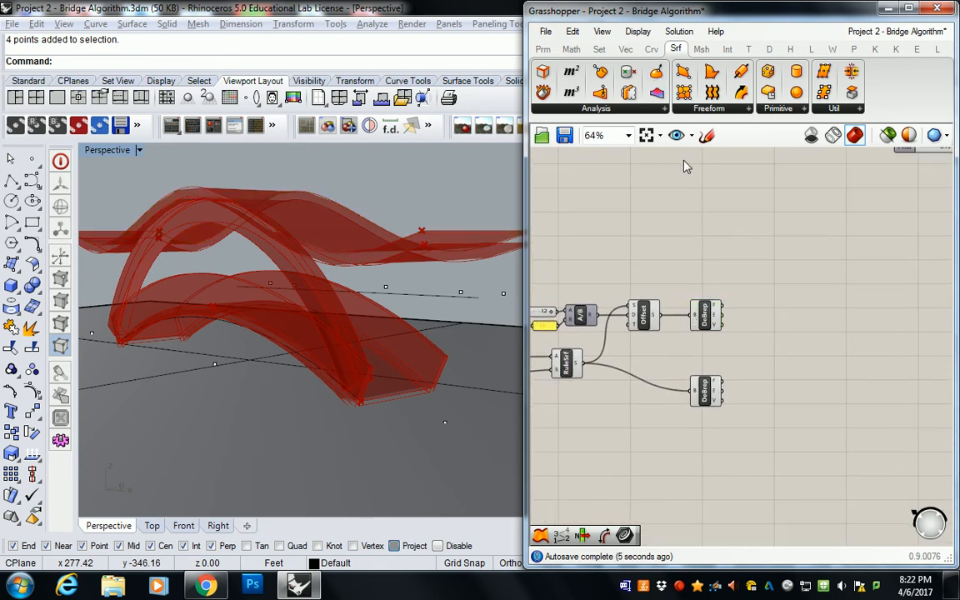
Add a Ruled Surface between the two Deconstruct Breps' edges, connecting the offset brep's E to A and the original's E to B.
left_click(736, 110)
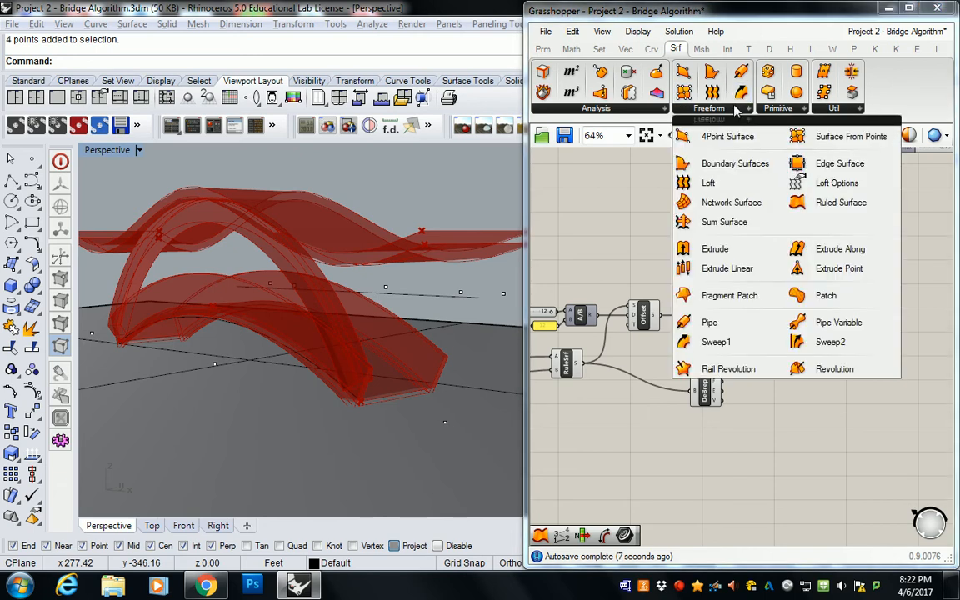
left_click_drag(841, 202, 746, 346)
scroll(730, 344, "up", 3)
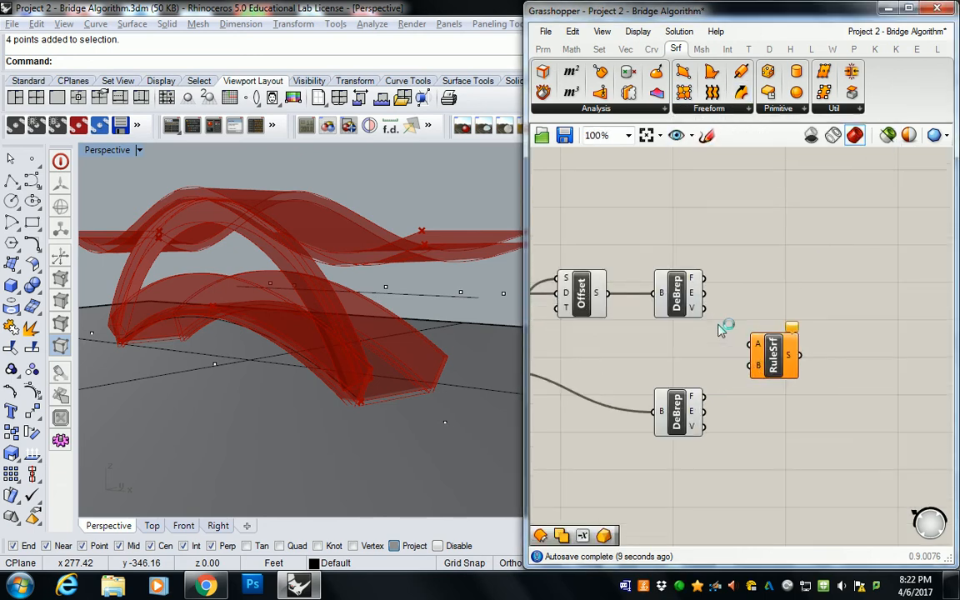
left_click_drag(704, 292, 750, 343)
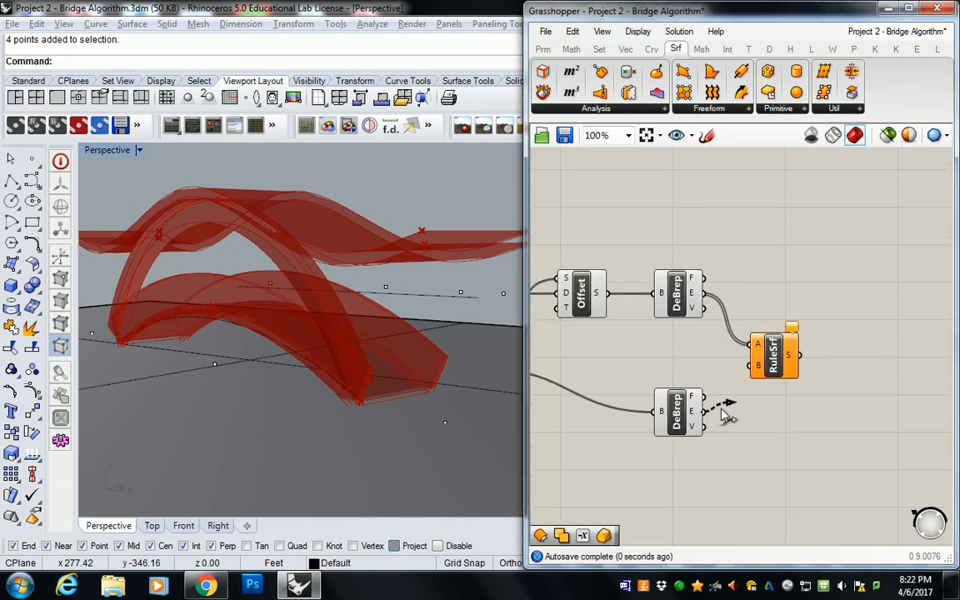
left_click_drag(706, 414, 752, 363)
right_click_drag(439, 237, 394, 255)
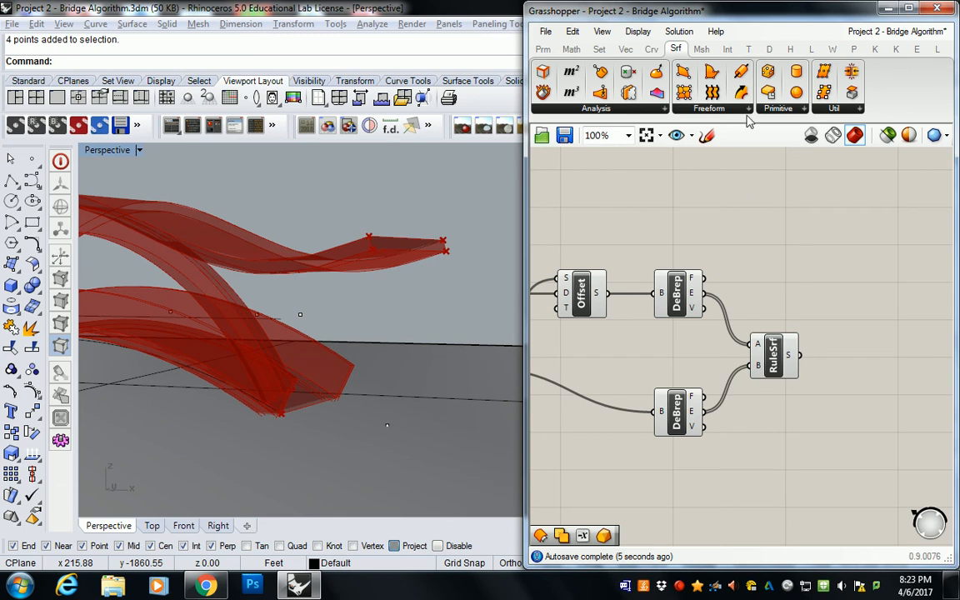
Add a Boundary Volume and connect the edge Ruled Surface and both Deconstruct Breps' F outputs to its B input.
left_click(748, 49)
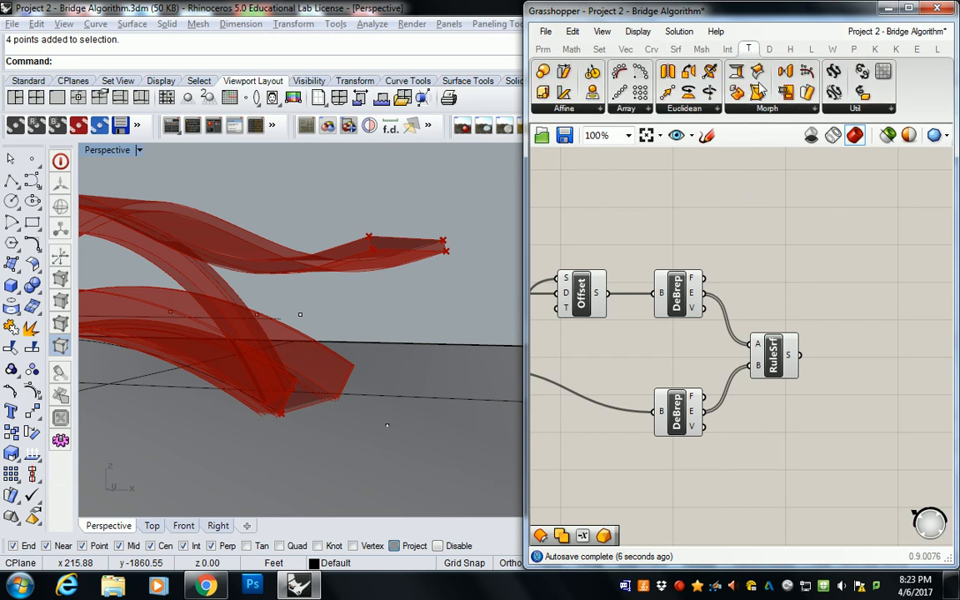
left_click(727, 49)
left_click(824, 109)
left_click_drag(825, 136, 853, 357)
left_click_drag(704, 279, 864, 360)
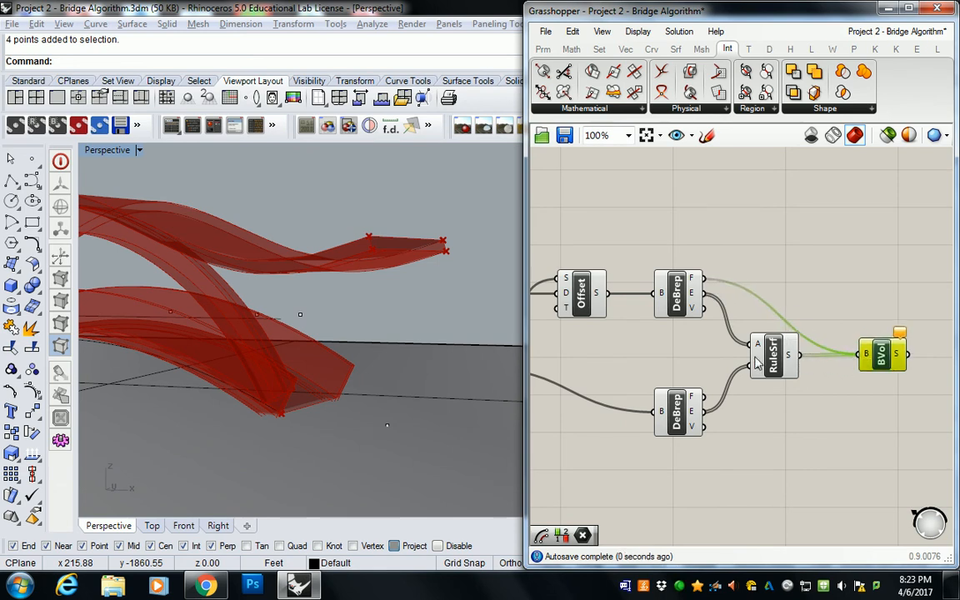
left_click_drag(706, 403, 880, 356, "shift")
Turn off the preview of the roof's intermediate components, leaving out the final Boundary Volume.
scroll(814, 309, "down", 5)
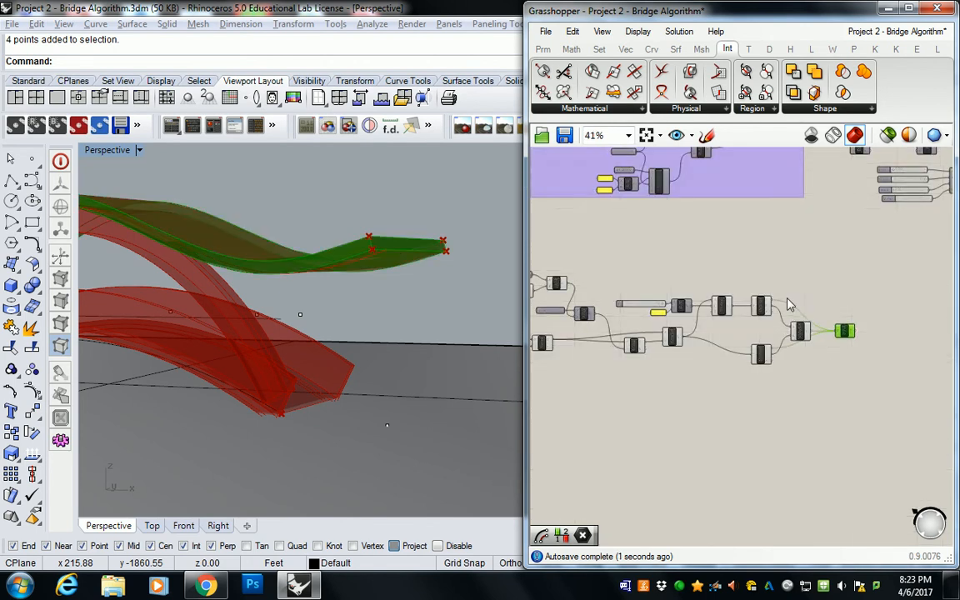
left_click_drag(633, 273, 847, 371)
middle_click(831, 288)
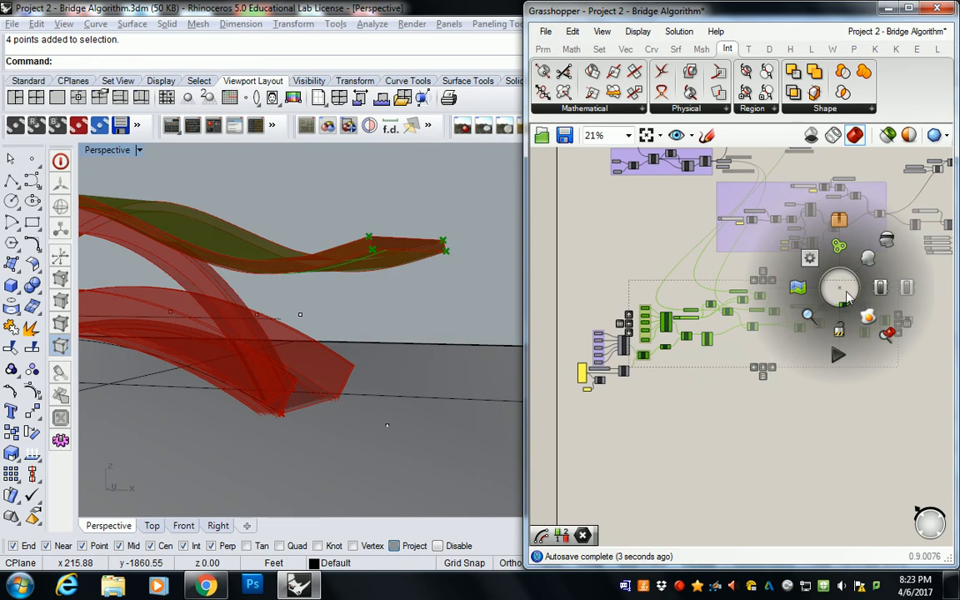
right_click_drag(430, 285, 372, 239)
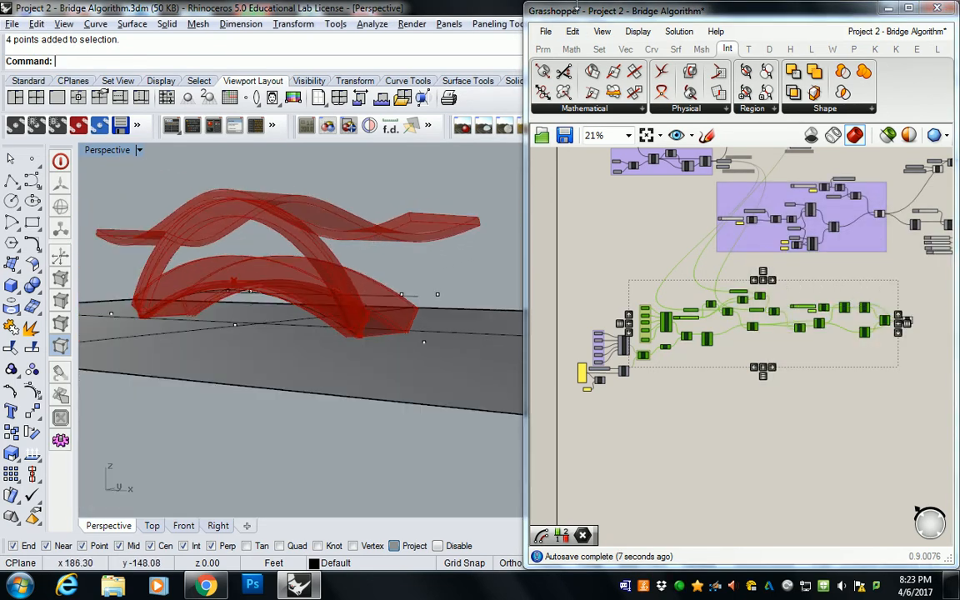
left_click(802, 293)
scroll(802, 293, "up", 2)
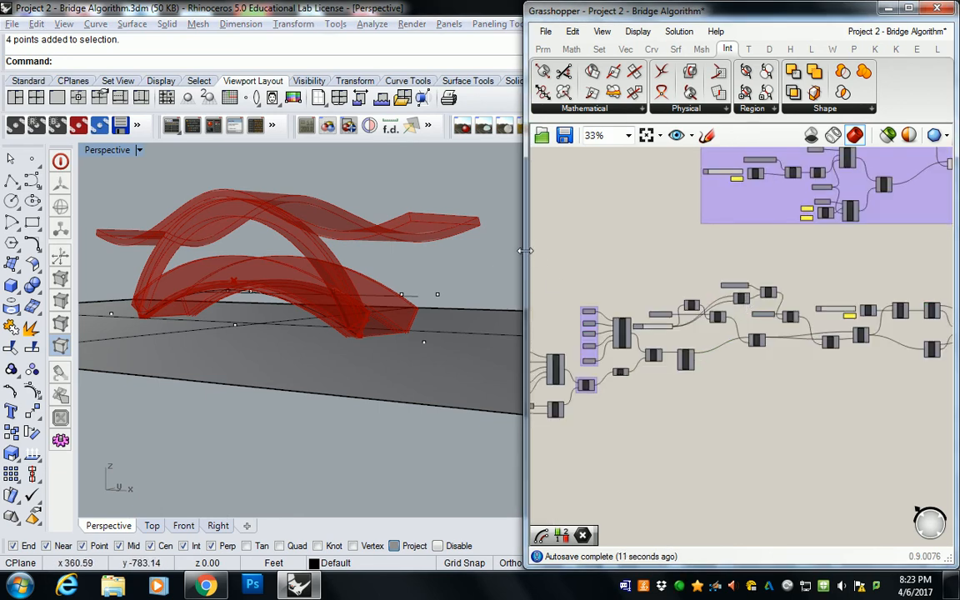
Examine the arch and roof component chains by selecting each one and comparing it with the bridge model.
left_click_drag(525, 259, 299, 262)
right_click_drag(570, 259, 395, 333)
right_click_drag(762, 260, 751, 262)
scroll(623, 285, "down", 4)
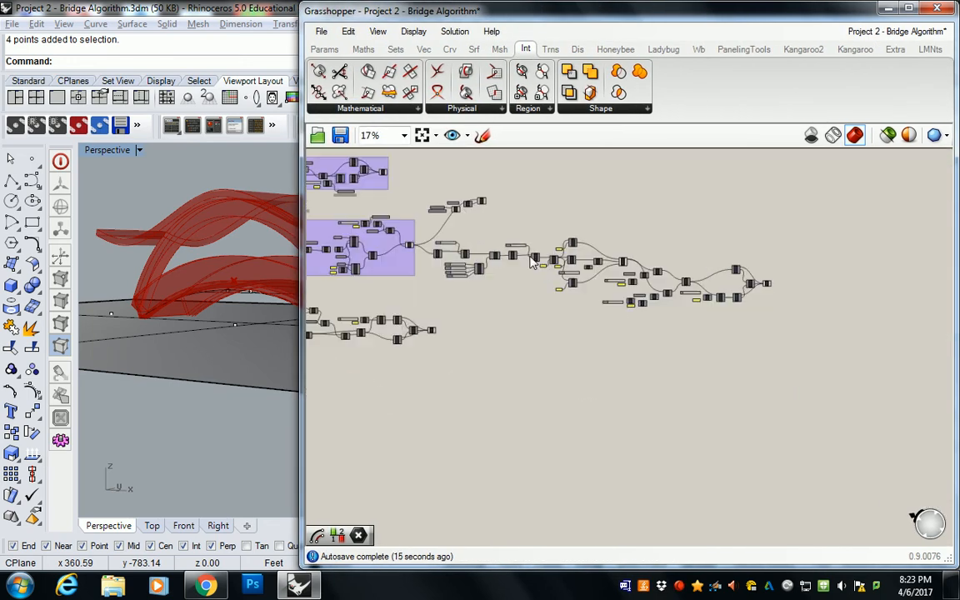
mouse_move(780, 242)
left_mouse_down()
mouse_move(585, 321)
mouse_move(600, 325)
mouse_move(724, 248)
mouse_move(783, 238)
left_mouse_up()
left_click_drag(817, 323, 561, 249)
scroll(675, 279, "up", 3)
scroll(674, 279, "up", 1)
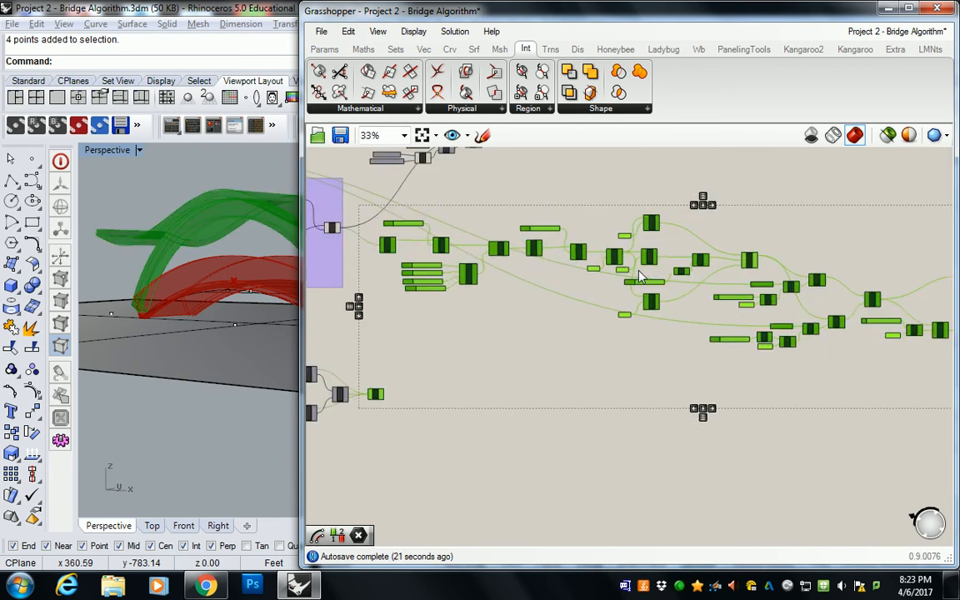
scroll(642, 277, "down", 3)
right_click_drag(643, 313, 810, 285)
left_click(633, 351)
left_click_drag(690, 396, 458, 248)
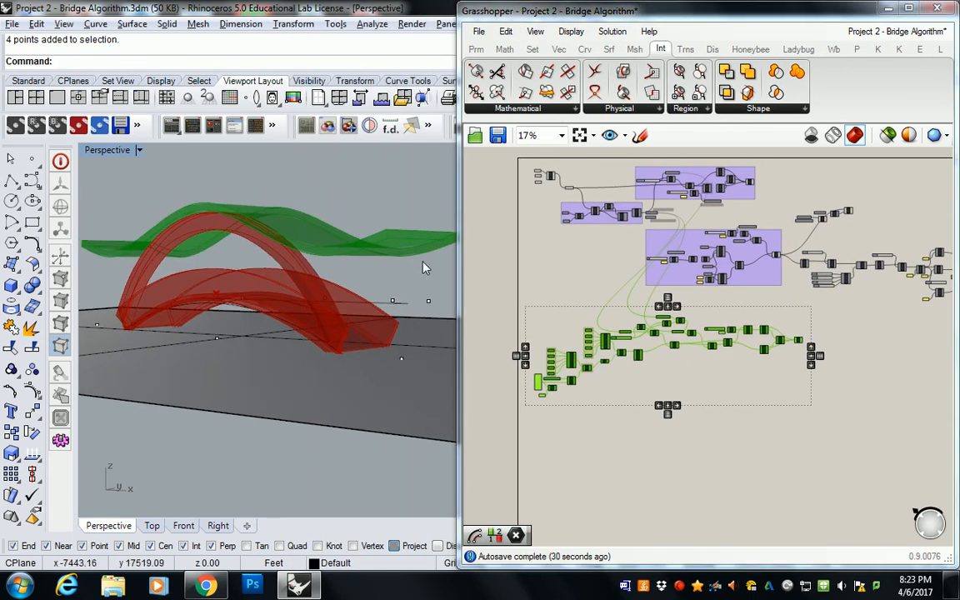
left_click(891, 315)
Inspect the arch's Sub Surface stage, temporarily toggling the preview of the Deconstruct Brep that follows it.
scroll(750, 275, "up", 6)
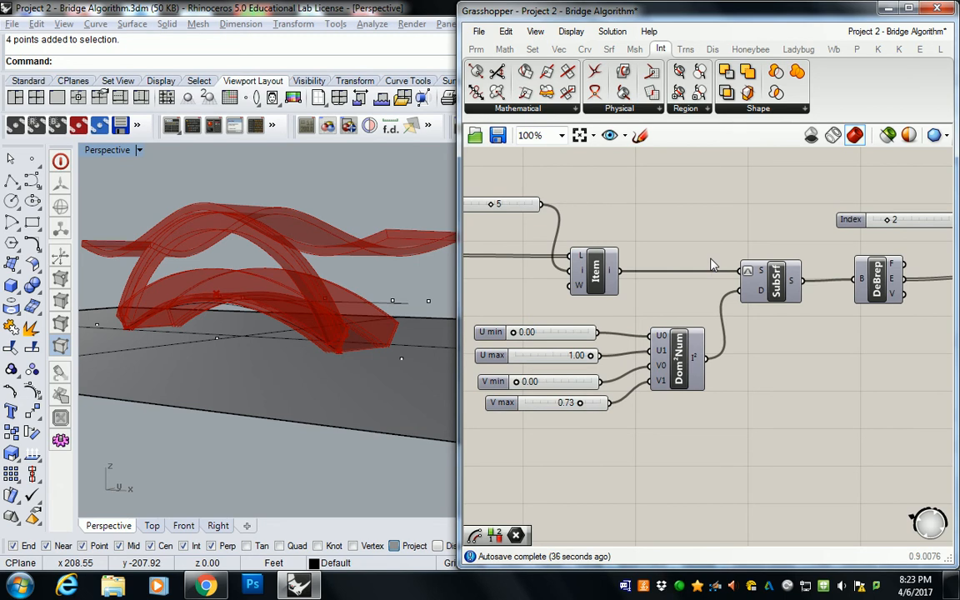
left_click(677, 358)
left_click(782, 289)
right_click_drag(782, 289, 585, 276)
right_click(683, 270)
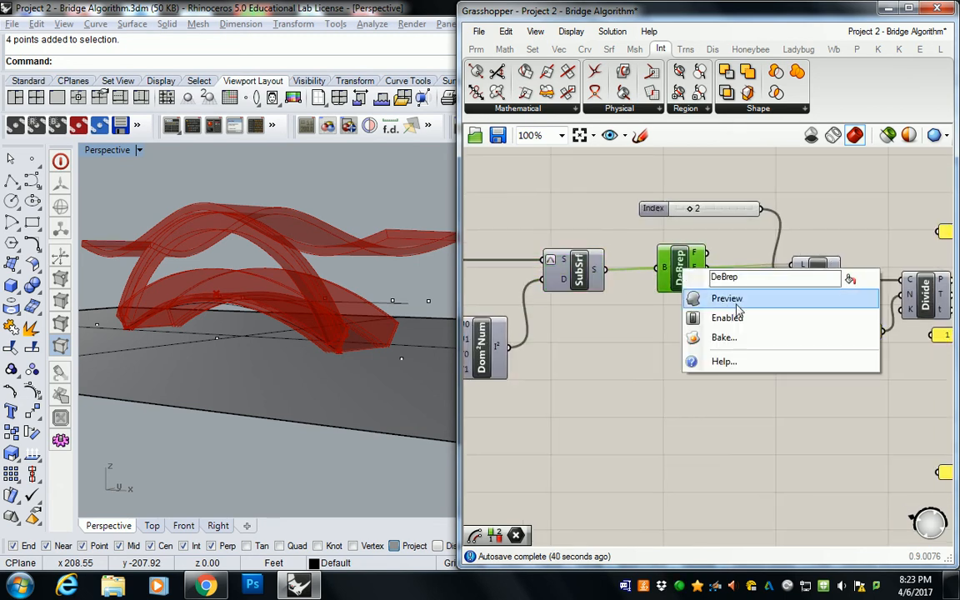
left_click(737, 305)
right_click_drag(326, 279, 310, 295)
left_click(679, 270)
right_click(679, 271)
left_click(690, 295)
Examine how the divided edge points, the raised middle point and the Arc component build the arch curve.
scroll(642, 255, "down", 3)
scroll(639, 287, "up", 3)
right_click_drag(639, 287, 555, 283)
scroll(556, 283, "down", 2)
left_click_drag(621, 172, 683, 409)
right_click_drag(683, 408, 620, 420)
left_click(686, 303)
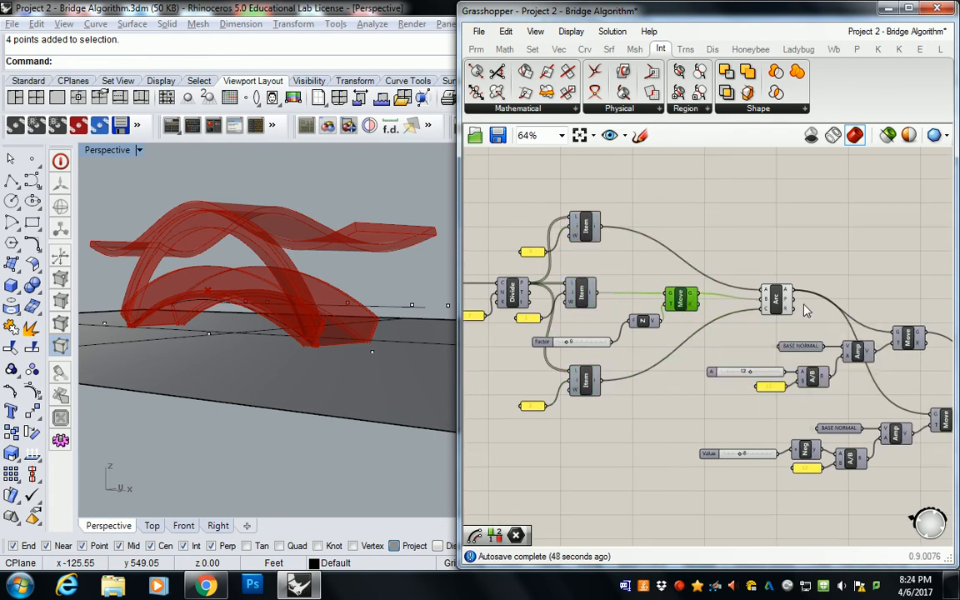
left_click(778, 299)
mouse_move(300, 267)
right_mouse_down()
mouse_move(285, 260)
mouse_move(294, 261)
right_mouse_up()
right_click_drag(890, 275, 704, 196)
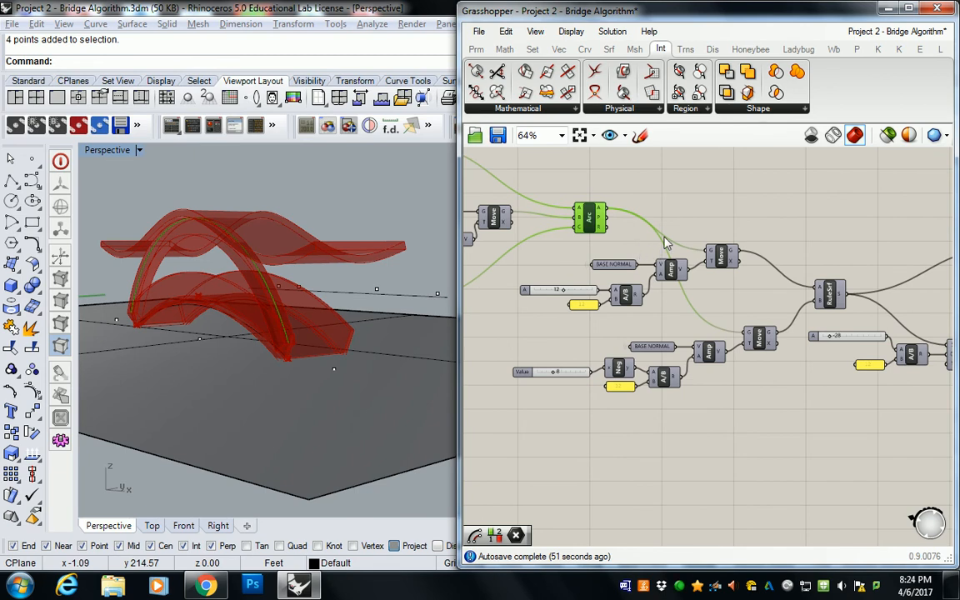
Examine the Move, Ruled Surface and Offset components that give the arch its width and thickness.
right_click_drag(642, 250, 697, 260)
left_click(762, 271)
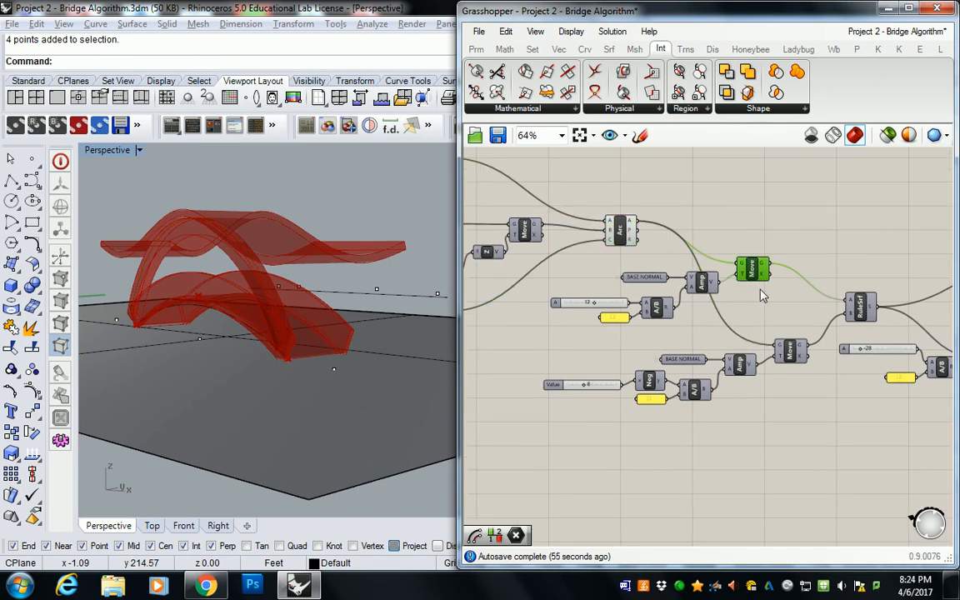
right_click_drag(874, 176, 748, 181)
left_click(734, 313)
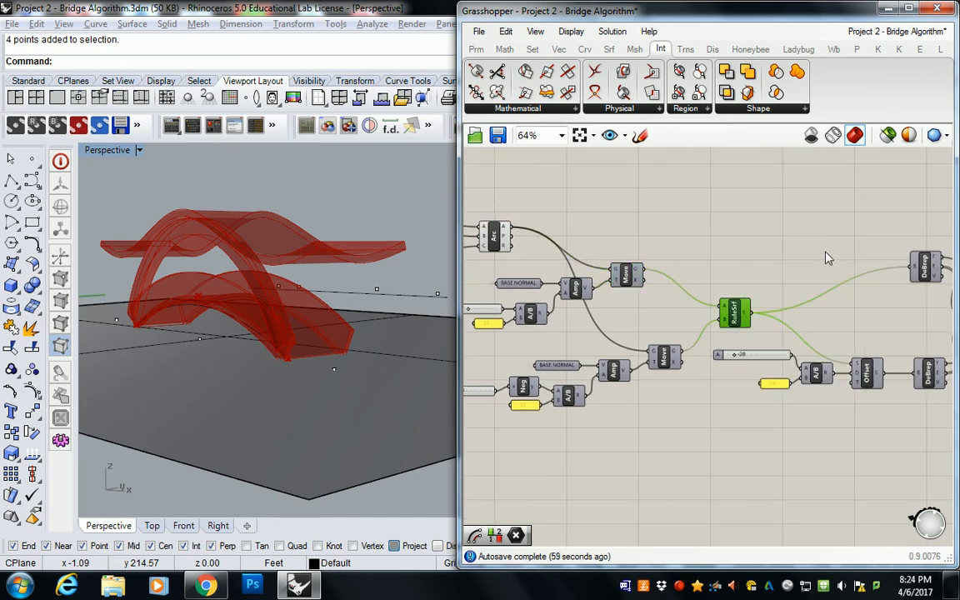
right_click_drag(769, 301, 648, 281)
left_click(747, 355)
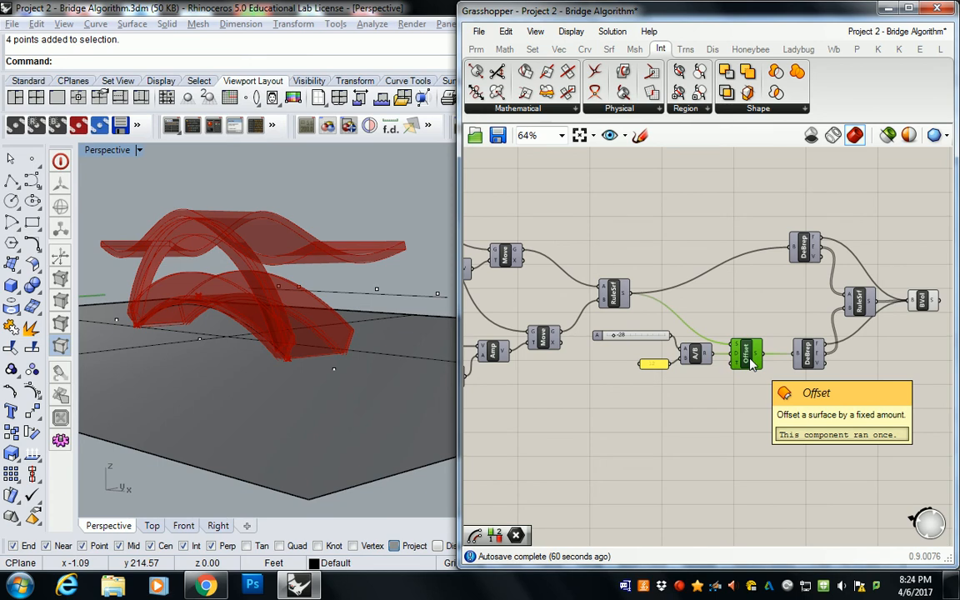
Group the arch's two final Deconstruct Breps, their Ruled Surface and the Boundary Volume.
right_click_drag(758, 292, 649, 282)
left_click_drag(671, 193, 817, 376)
key("ctrl+g")
left_click(798, 236)
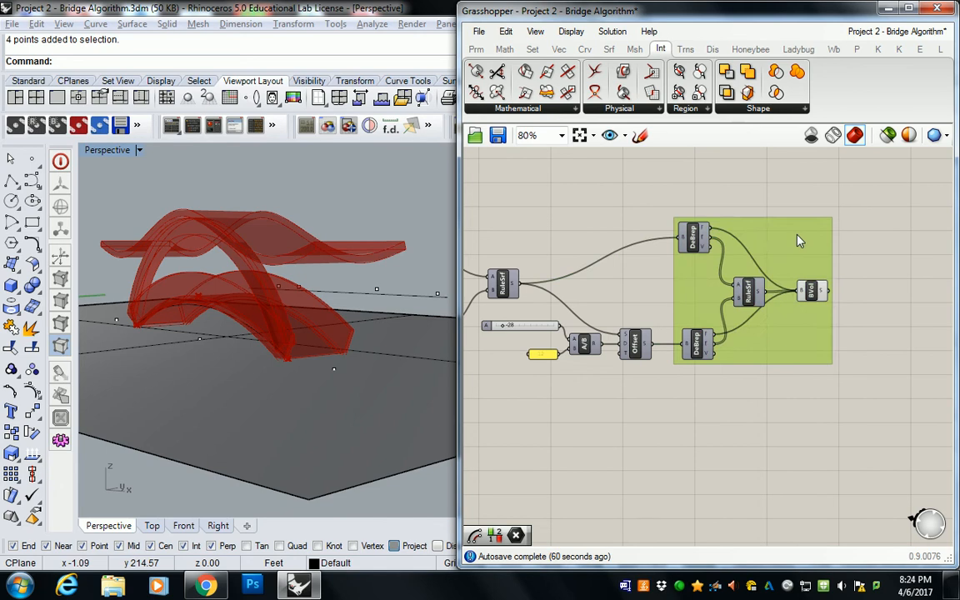
Recolour the arch's final Deconstruct Brep, Ruled Surface and Boundary Volume group a strong blue-violet with saturation 100.
scroll(798, 234, "up", 3)
right_click(781, 258)
mouse_move(867, 413)
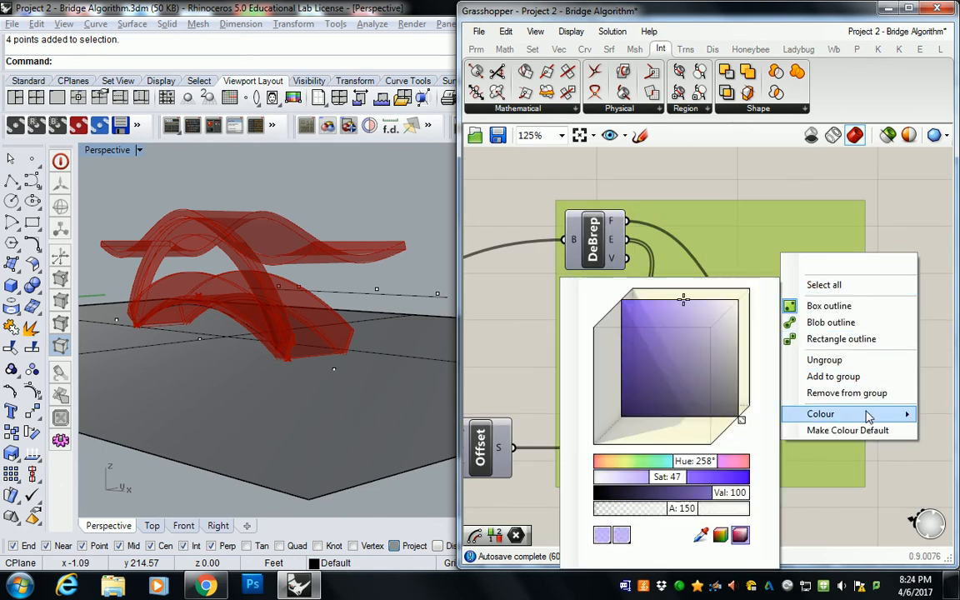
left_click_drag(680, 317, 618, 300)
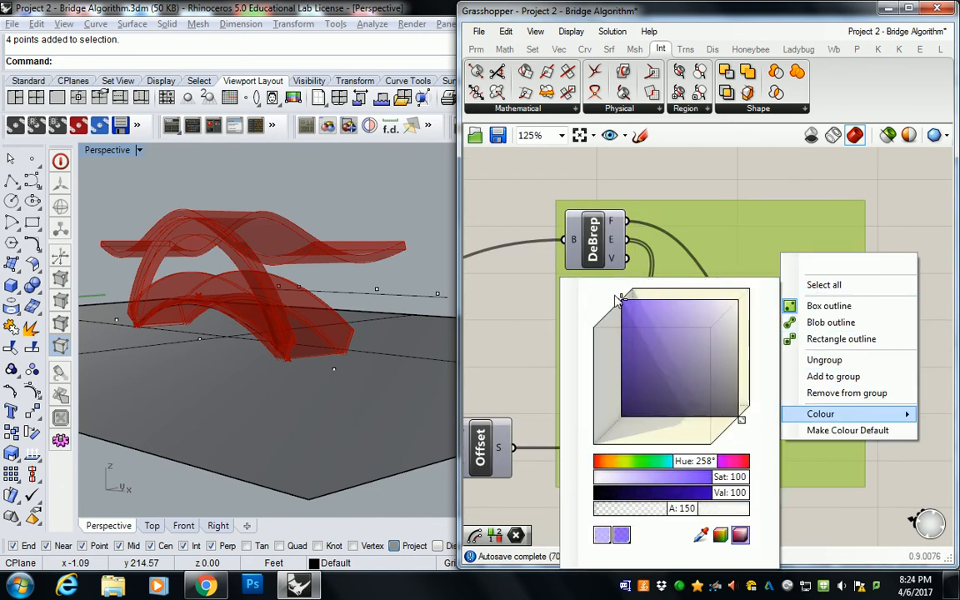
left_click_drag(703, 459, 700, 460)
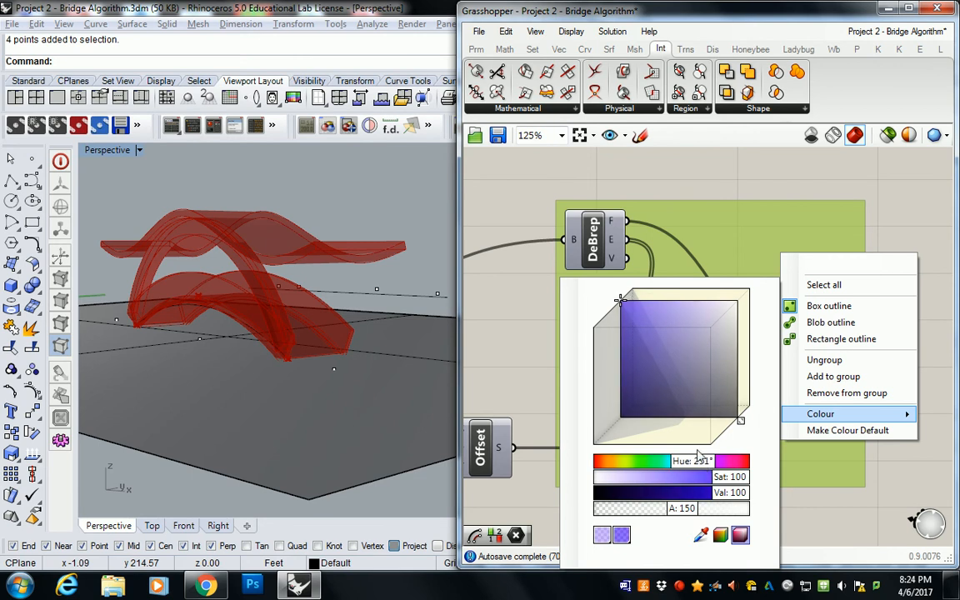
left_click(709, 161)
Highlight the arch's Boundary Volume to check the closed arch in the model.
scroll(719, 189, "down", 3)
scroll(678, 245, "down", 4)
right_click_drag(634, 254, 777, 268)
scroll(830, 262, "up", 5)
left_click(896, 280)
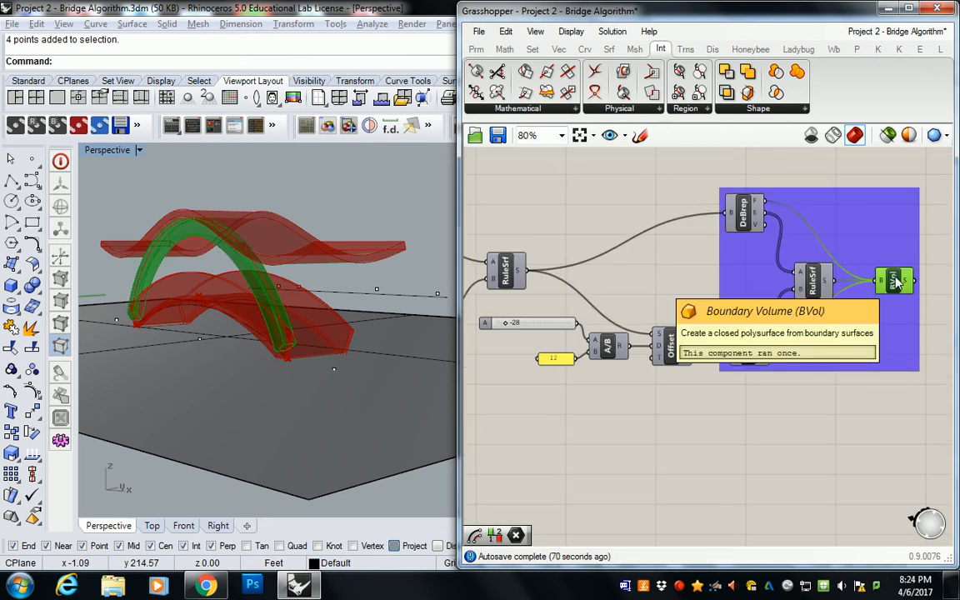
left_click(639, 172)
Examine the start of the roof definition, from the Analytic Roof Point Elevations to the Merge and Distance components.
scroll(615, 242, "down", 11)
right_click_drag(616, 242, 793, 256)
scroll(595, 239, "up", 6)
right_click_drag(875, 235, 655, 281)
scroll(818, 225, "up", 4)
scroll(817, 231, "down", 4)
right_click_drag(605, 311, 856, 241)
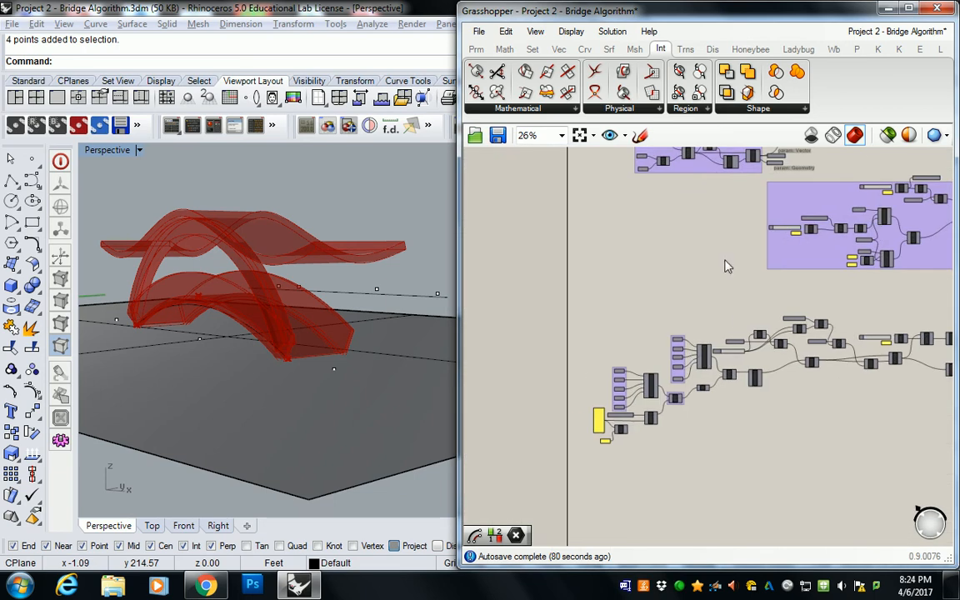
scroll(685, 363, "up", 3)
right_click_drag(619, 395, 721, 300)
scroll(721, 302, "up", 2)
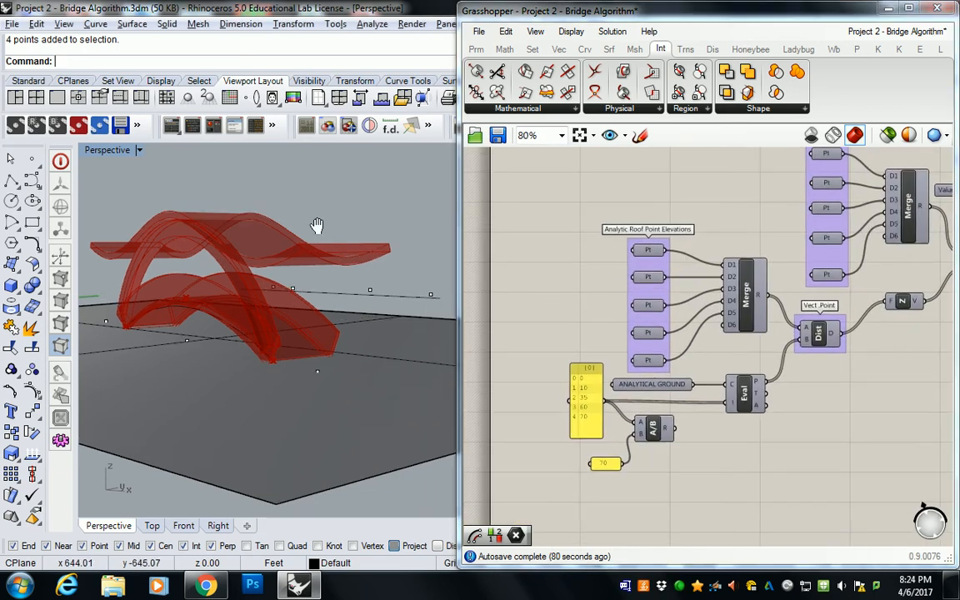
right_click_drag(322, 225, 152, 373)
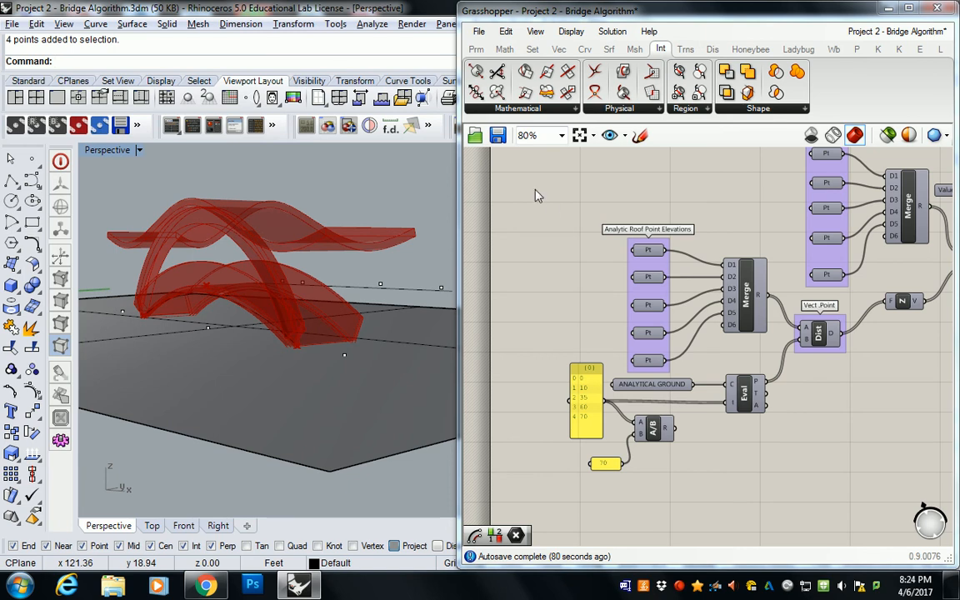
Try moving the last roof elevation point further from the ground line in the Top view, check the roof, and undo the move.
double_click(107, 150)
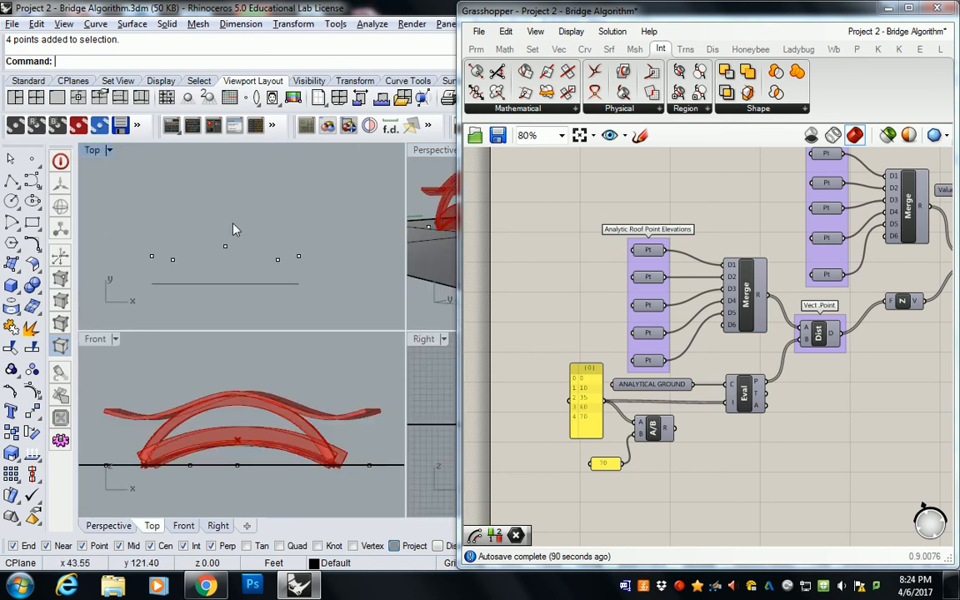
left_click_drag(112, 189, 274, 196)
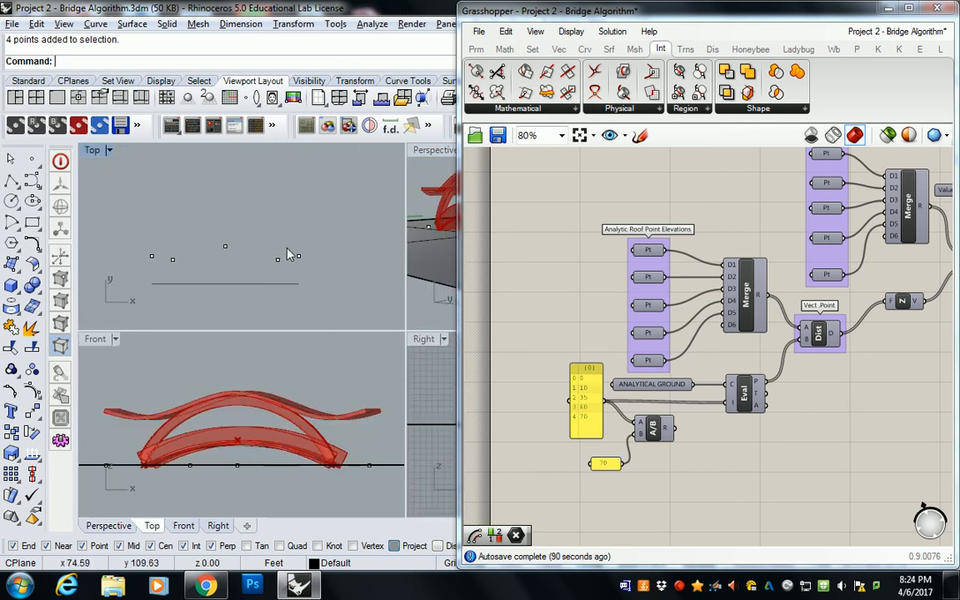
left_click(298, 255)
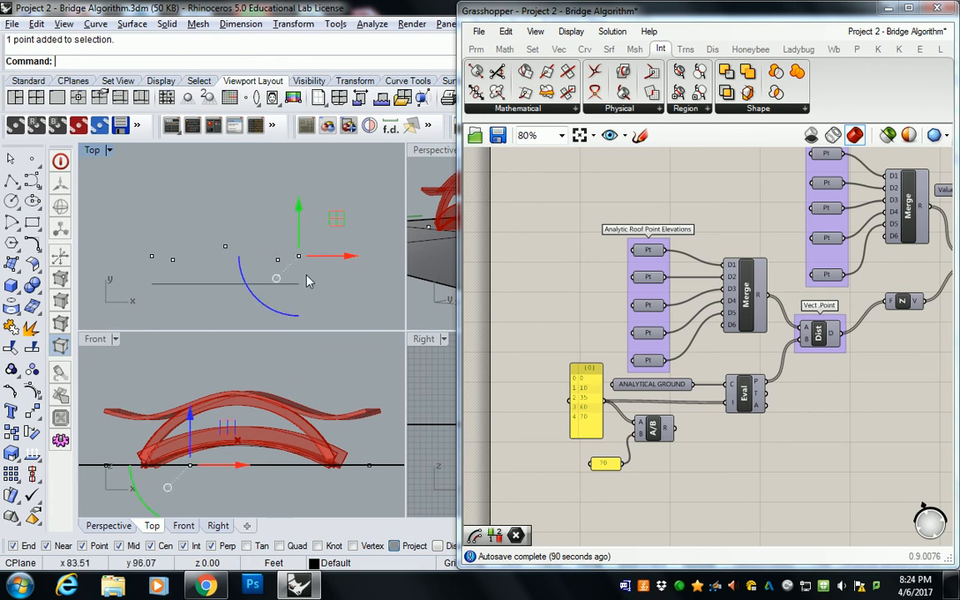
left_click_drag(302, 205, 301, 188)
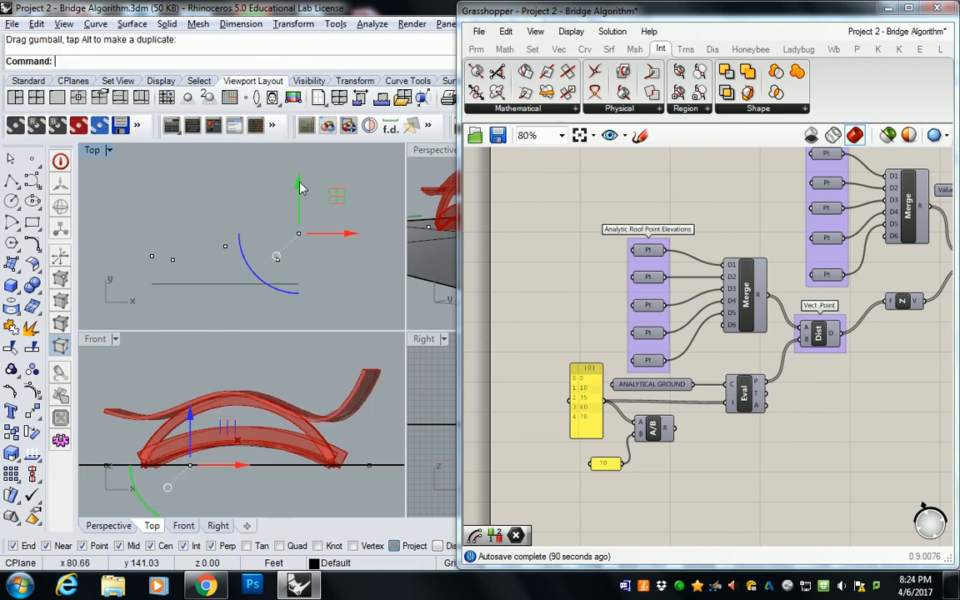
right_click_drag(354, 383, 332, 382)
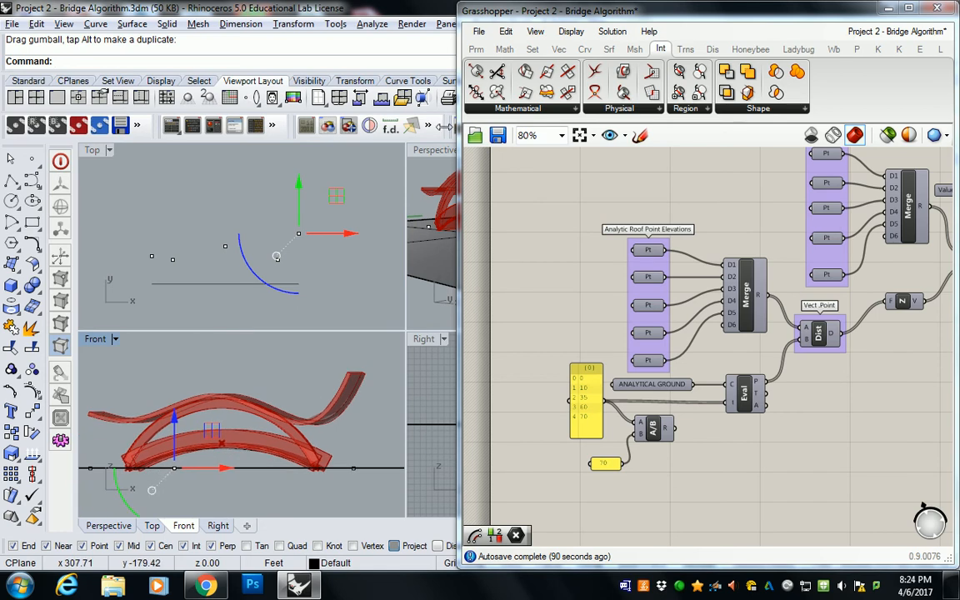
double_click(446, 151)
right_click_drag(342, 216, 283, 235)
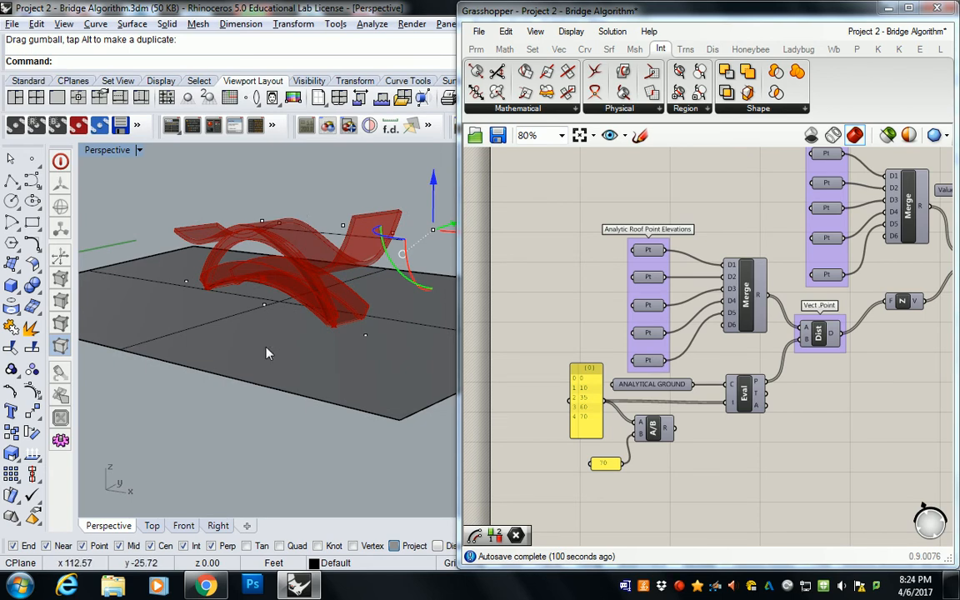
double_click(106, 150)
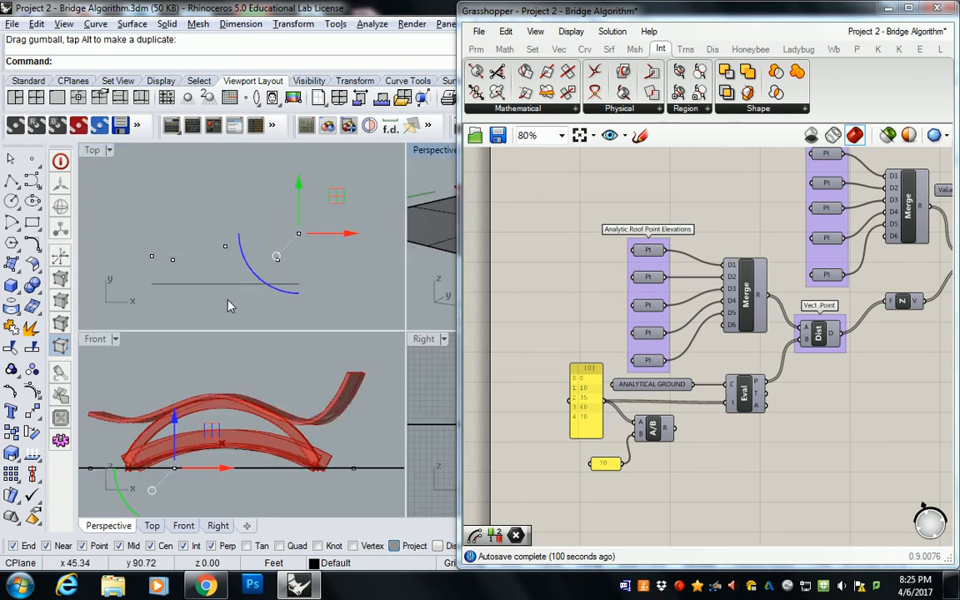
left_click(210, 243)
key("ctrl+z")
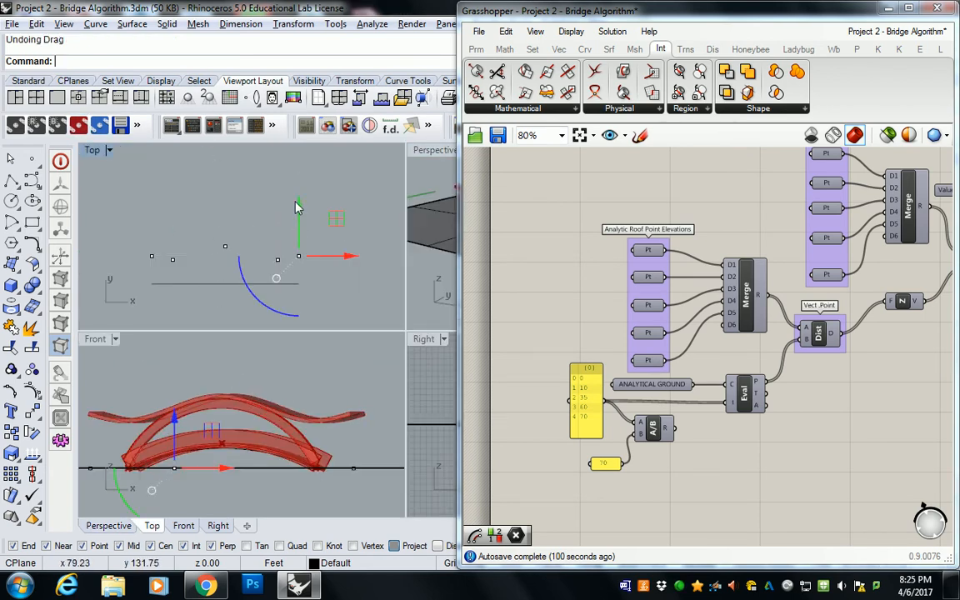
Try raising the middle roof elevation point in the Top view and undo the move.
left_click(253, 234)
left_click(224, 246)
left_click_drag(233, 216, 231, 169)
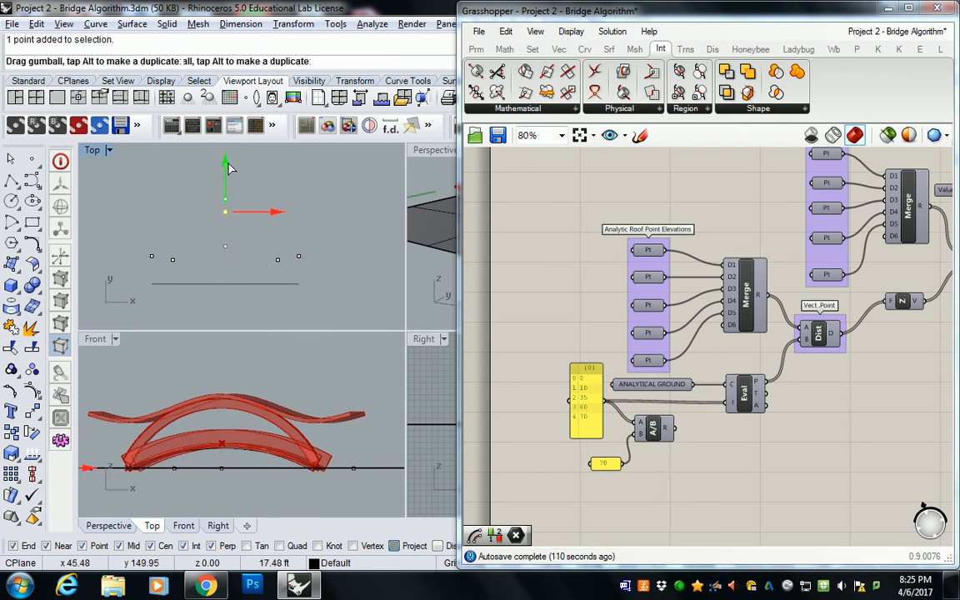
key("ctrl+z")
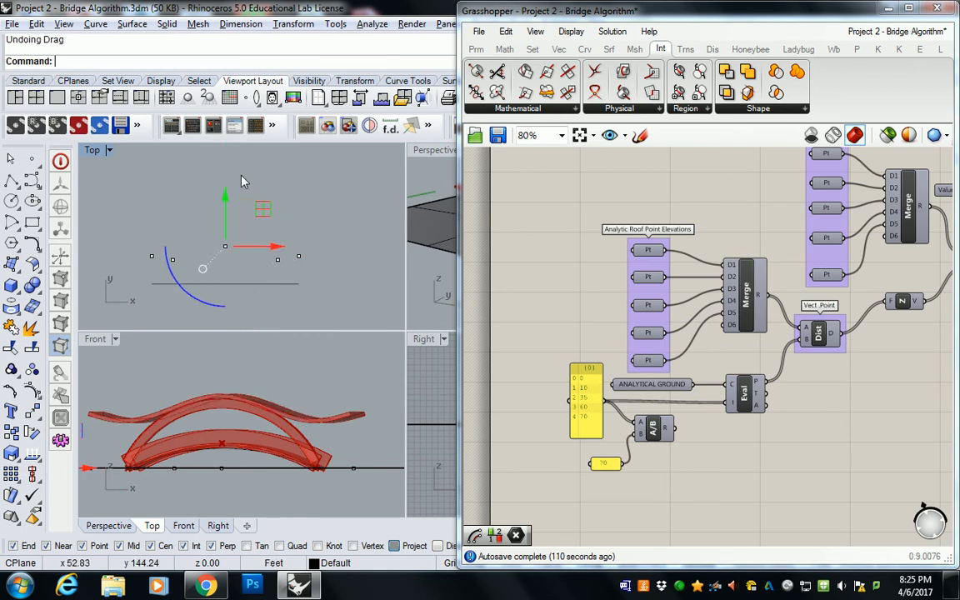
Try raising the last two roof elevation points together in the Top view and undo the move.
left_click(298, 232)
left_click_drag(249, 250, 326, 275)
left_click(288, 205)
left_click(267, 178)
left_click_drag(256, 238, 323, 279)
left_click_drag(288, 210, 288, 174)
key("ctrl+z")
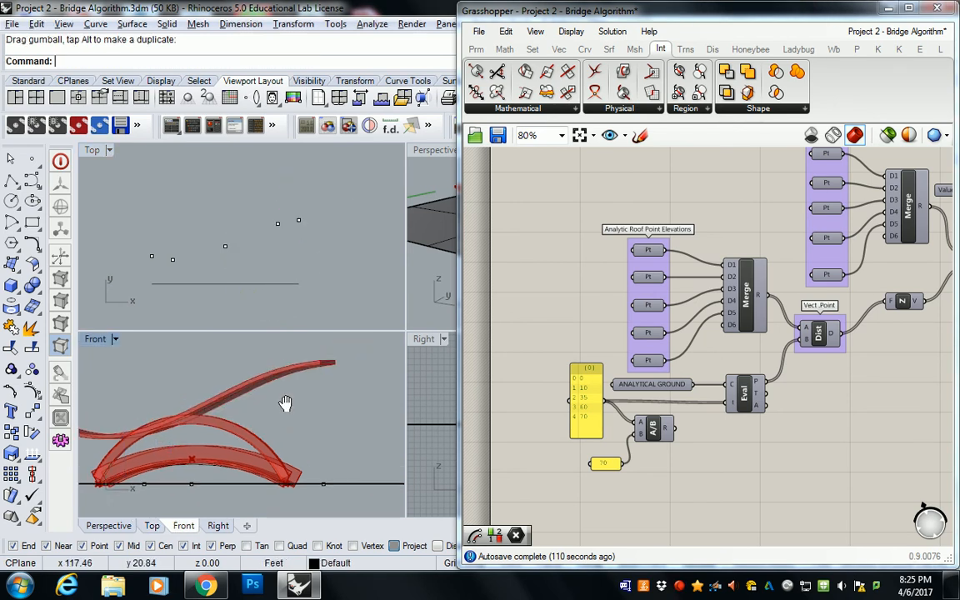
left_click(325, 230)
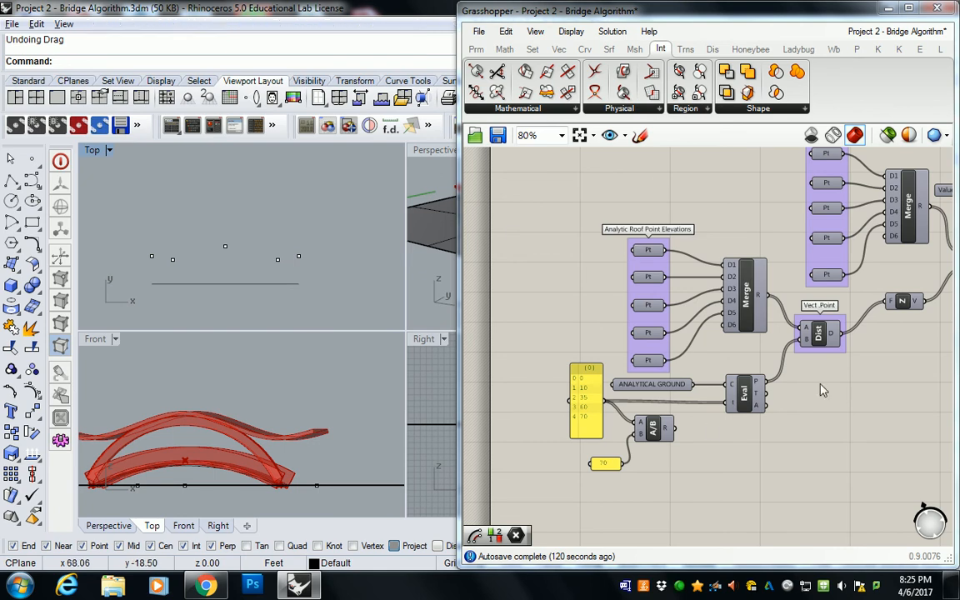
Examine the Interpolate curve built from the moved roof base points, with the model in the Perspective view.
scroll(750, 362, "down", 3)
scroll(727, 360, "up", 3)
left_click(768, 329)
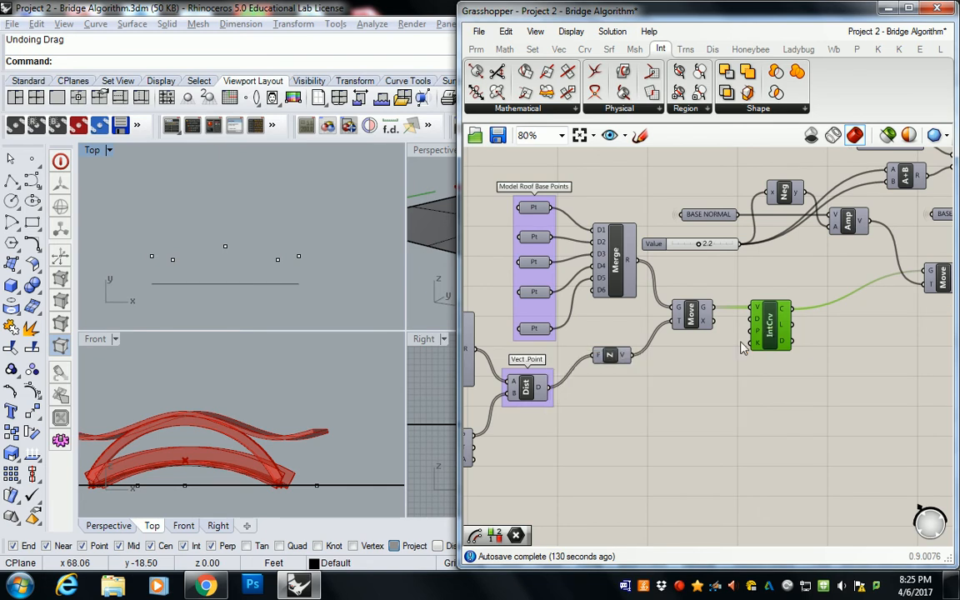
double_click(433, 152)
scroll(314, 215, "up", 6)
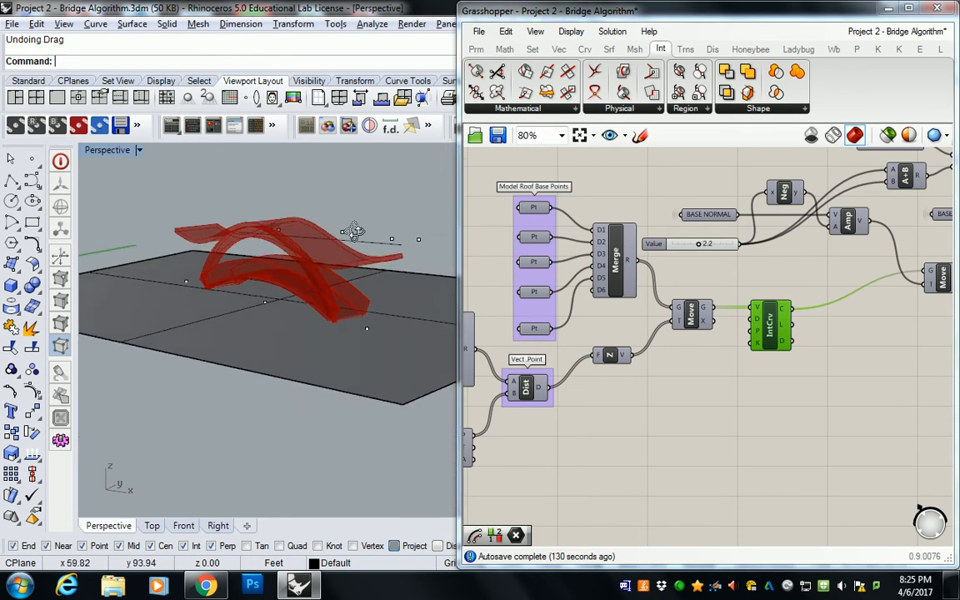
Examine the Negative, Addition and Amplitude components and the first Move that they drive to shift the roof curve.
mouse_move(840, 269)
right_mouse_down()
mouse_move(778, 321)
mouse_move(630, 362)
mouse_move(605, 359)
mouse_move(710, 351)
right_mouse_up()
scroll(615, 359, "down", 1)
mouse_move(590, 219)
left_mouse_down()
mouse_move(693, 284)
mouse_move(825, 302)
mouse_move(873, 344)
left_mouse_up()
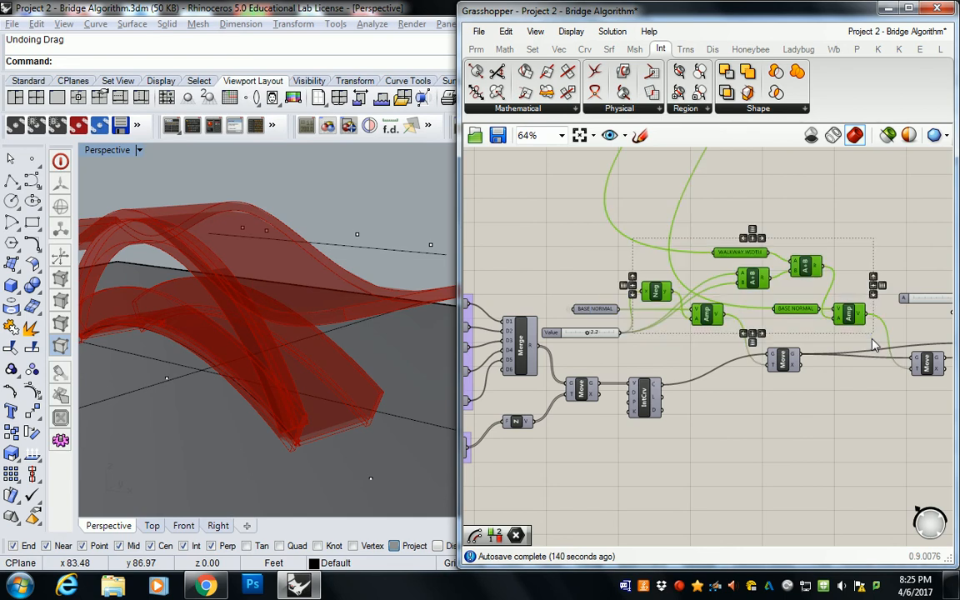
right_click_drag(852, 336, 753, 321)
left_click(686, 360)
left_click(682, 351)
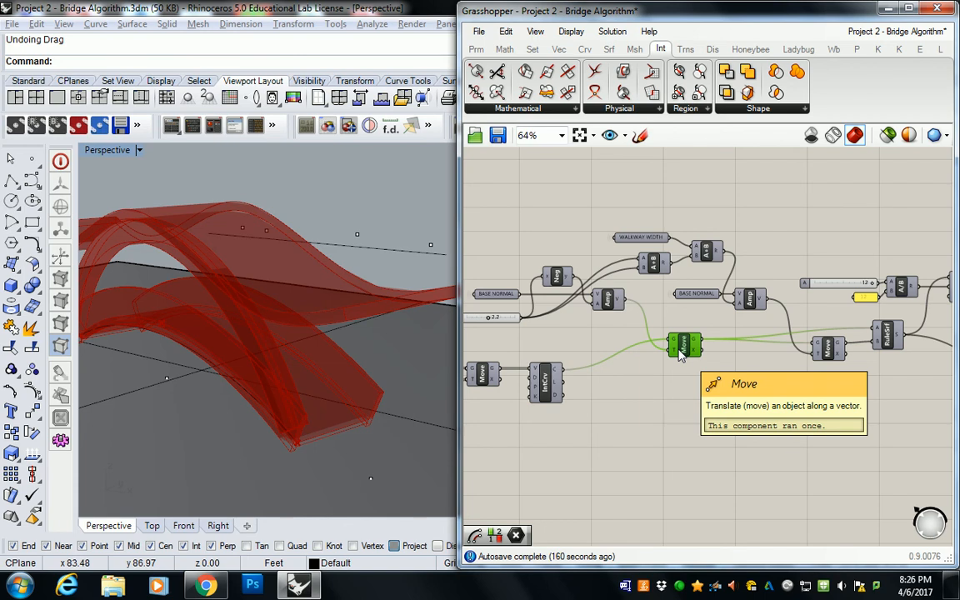
Examine the roof's second Move, Ruled Surface, Offset and Deconstruct Brep components.
right_click_drag(813, 342, 628, 336)
right_click_drag(743, 326, 603, 327)
left_click(565, 324)
left_click(638, 275)
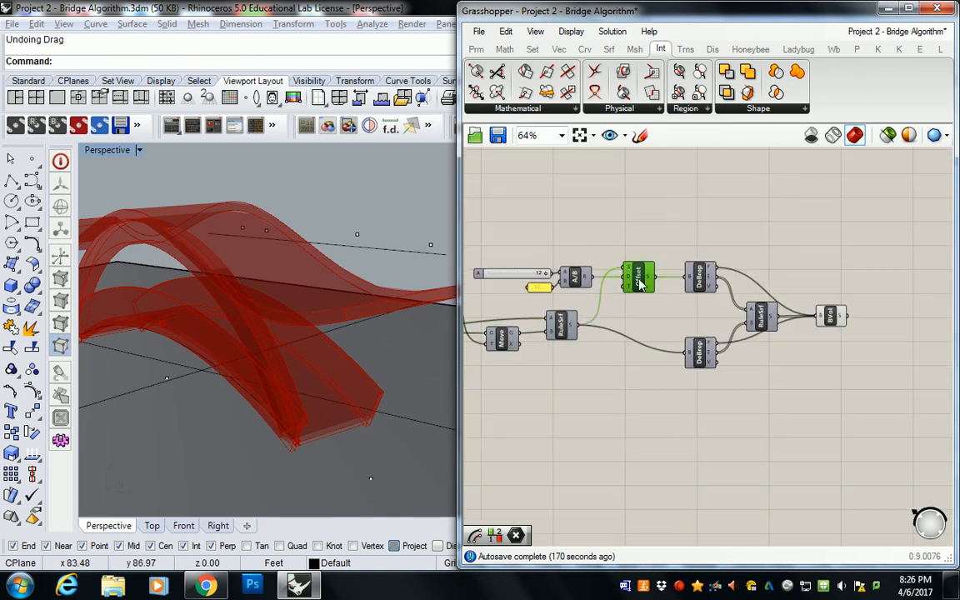
left_click(700, 276)
Group the roof's two Deconstruct Breps, Ruled Surface and Boundary Volume, and colour the group strong violet with saturation 100.
left_click_drag(675, 208, 911, 443)
key("ctrl+g")
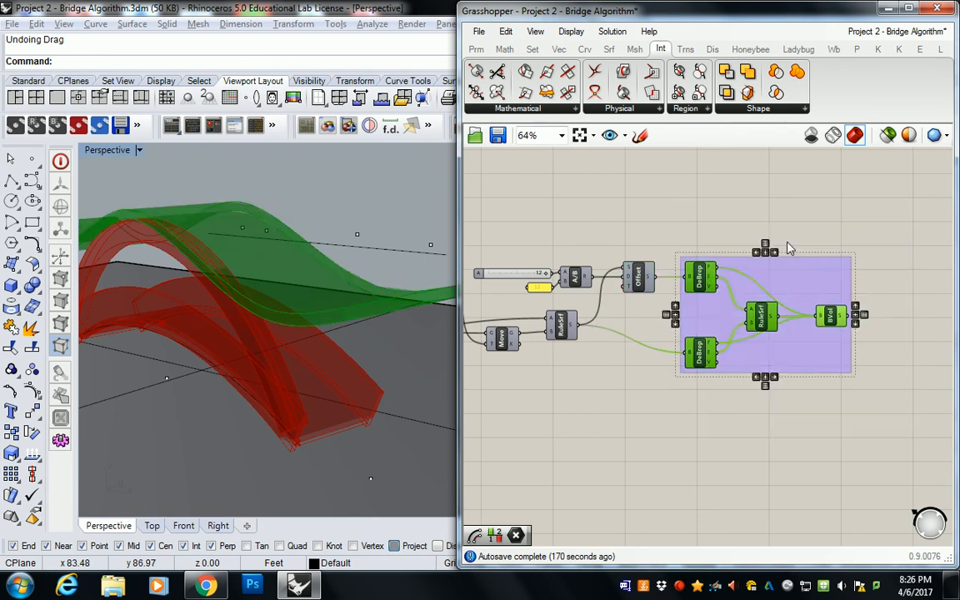
left_click(708, 230)
right_click(813, 272)
mouse_move(850, 432)
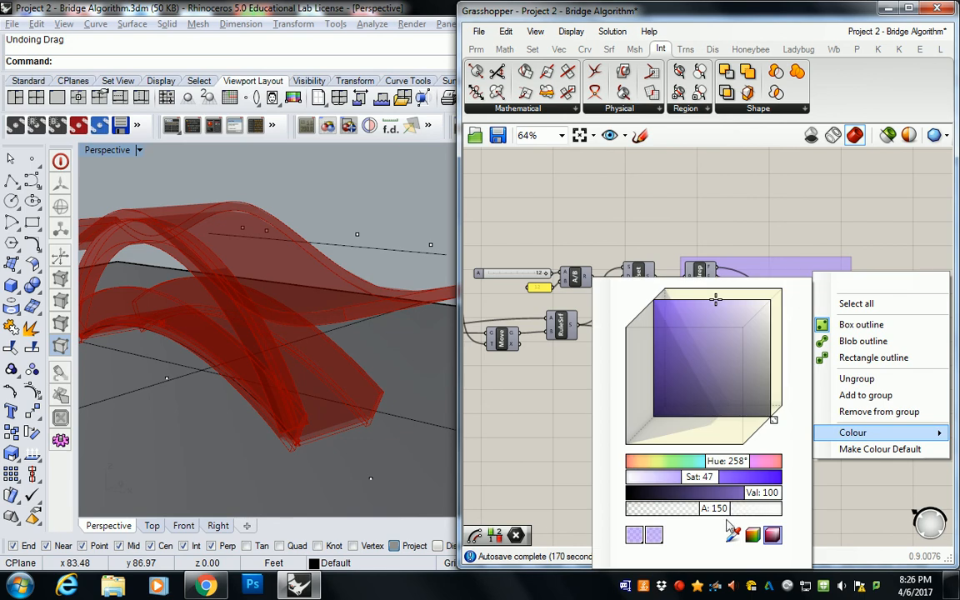
left_click_drag(683, 305, 639, 295)
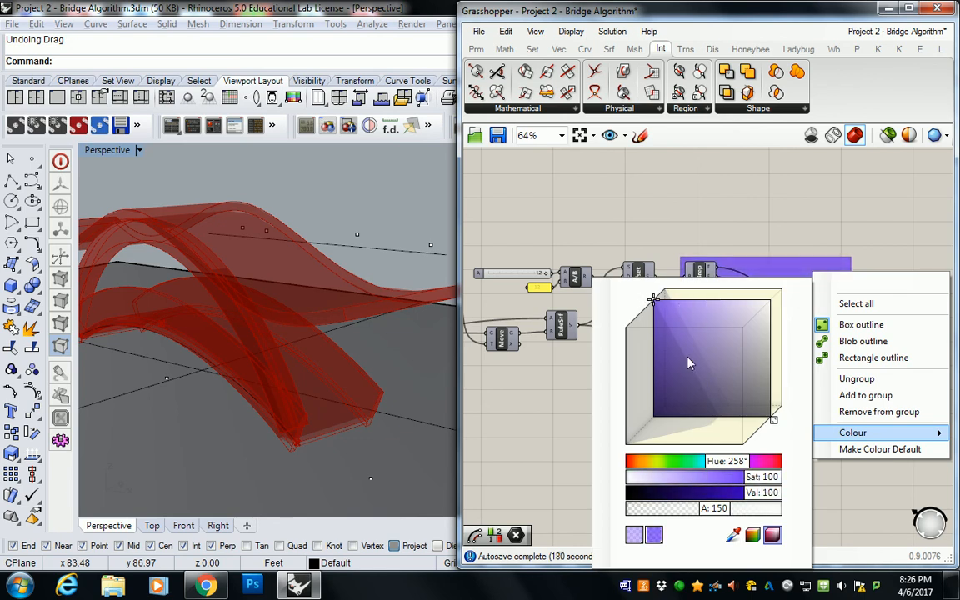
left_click(758, 213)
Group the walkway's two Deconstruct Breps, Ruled Surface and Boundary Volume, and ungroup the larger group surrounding them.
scroll(796, 204, "down", 5)
right_click_drag(795, 203, 594, 333)
scroll(724, 271, "down", 3)
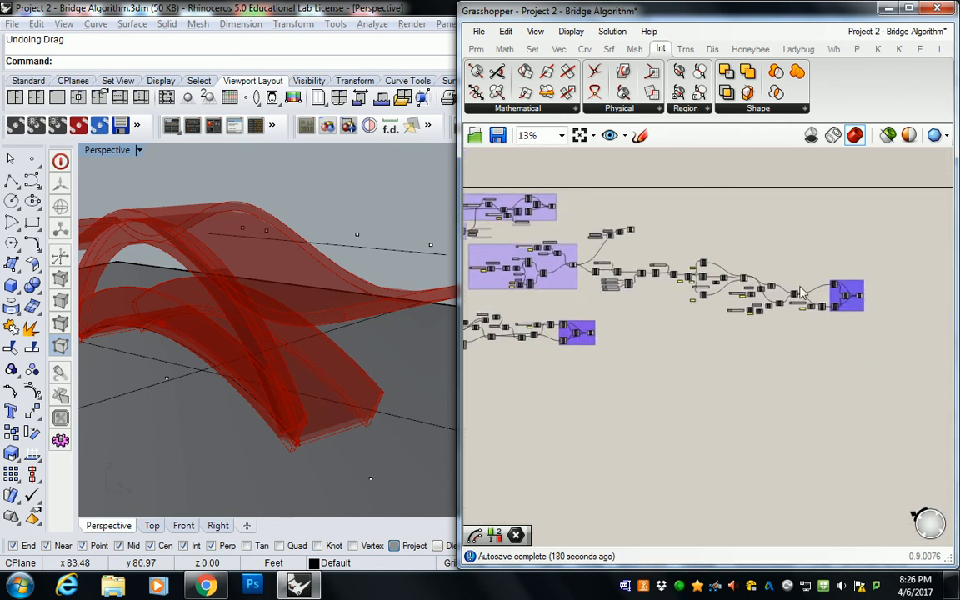
left_click(592, 327)
right_click(671, 327)
left_click(634, 317)
scroll(546, 245, "up", 5)
right_click_drag(547, 246, 666, 385)
scroll(616, 237, "up", 4)
left_click_drag(492, 166, 783, 367)
left_click(768, 244)
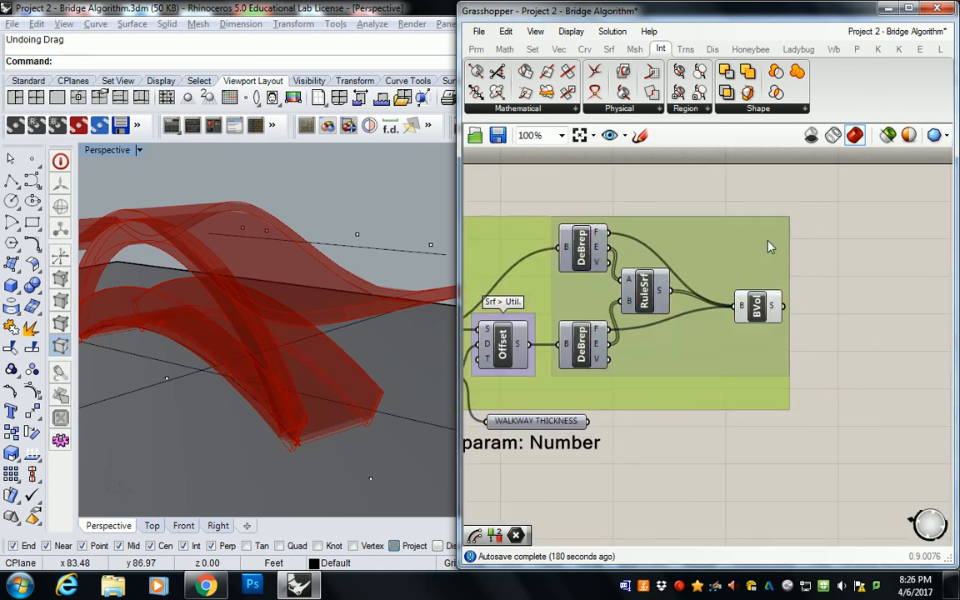
right_click(768, 244)
left_click(823, 351)
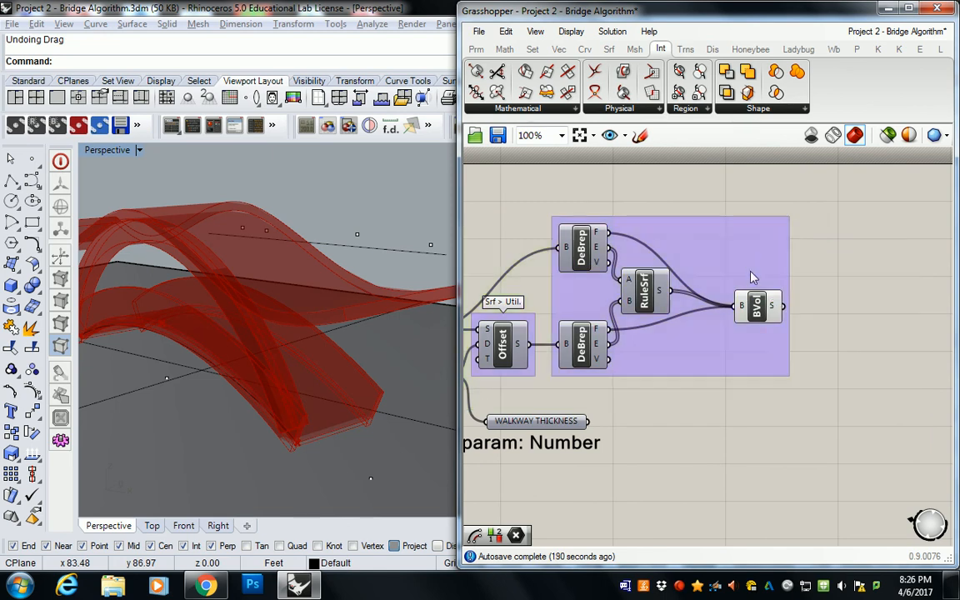
Recolour the walkway's closing-volume group strong violet to match the arch and roof groups.
left_click(749, 254)
right_click(749, 255)
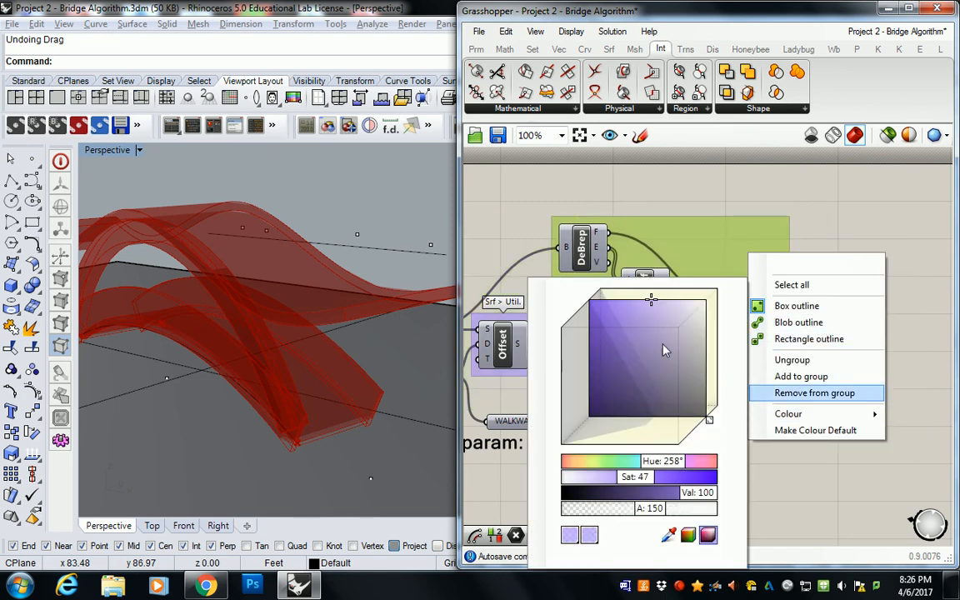
left_click(685, 212)
scroll(685, 211, "down", 8)
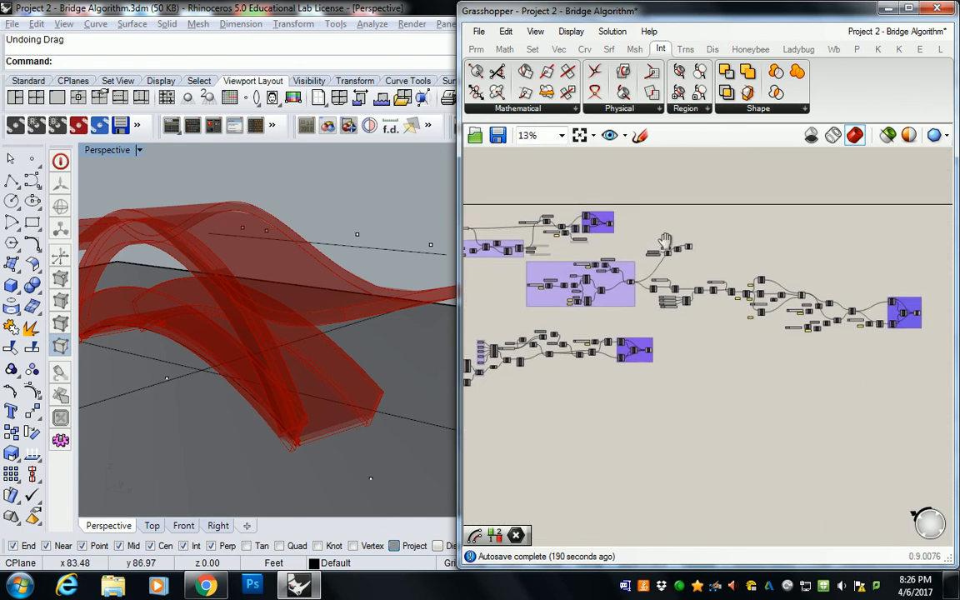
mouse_move(325, 193)
right_mouse_down()
mouse_move(332, 188)
mouse_move(334, 207)
mouse_move(336, 200)
right_mouse_up()
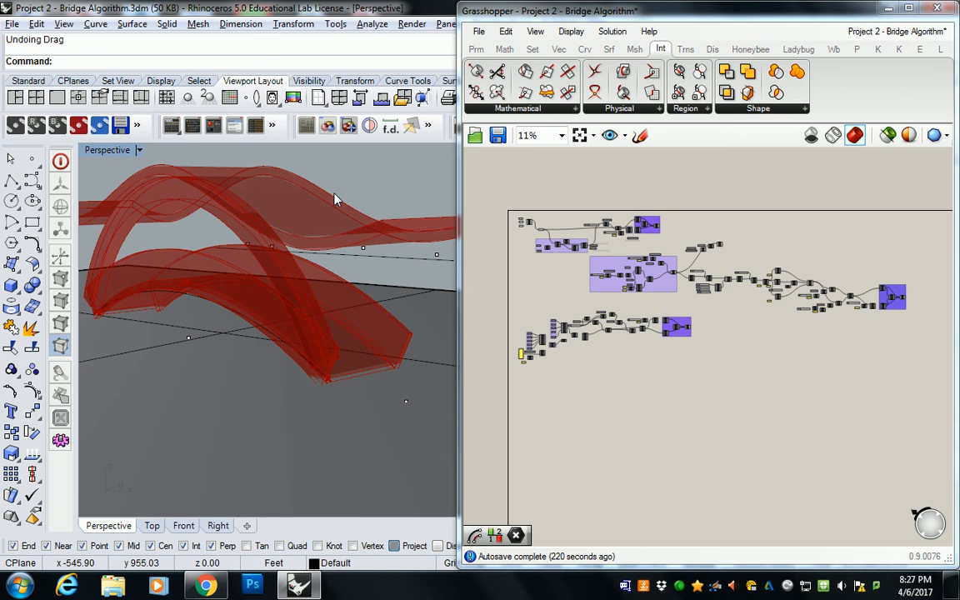
right_click_drag(334, 199, 329, 289)
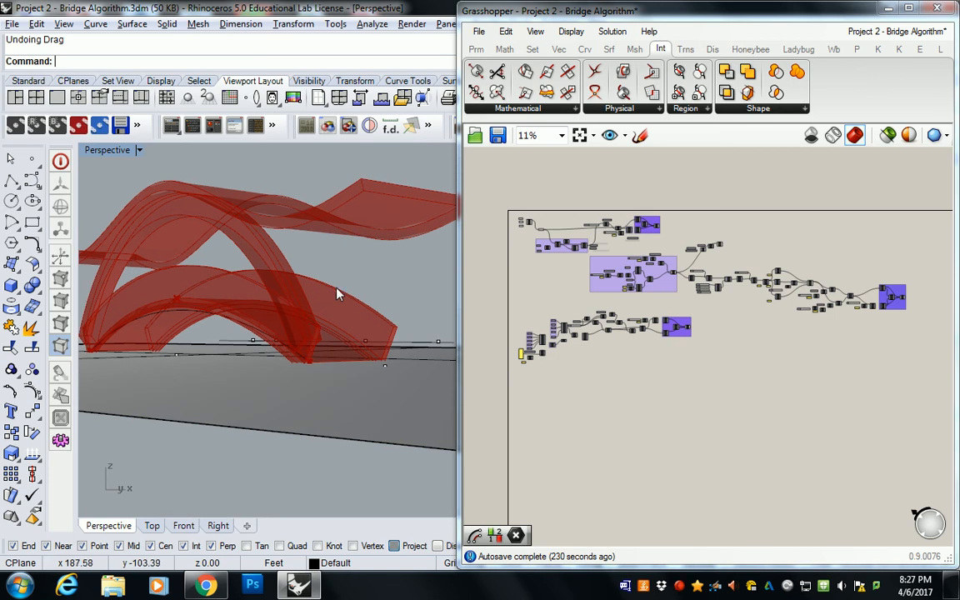
left_click(678, 586)
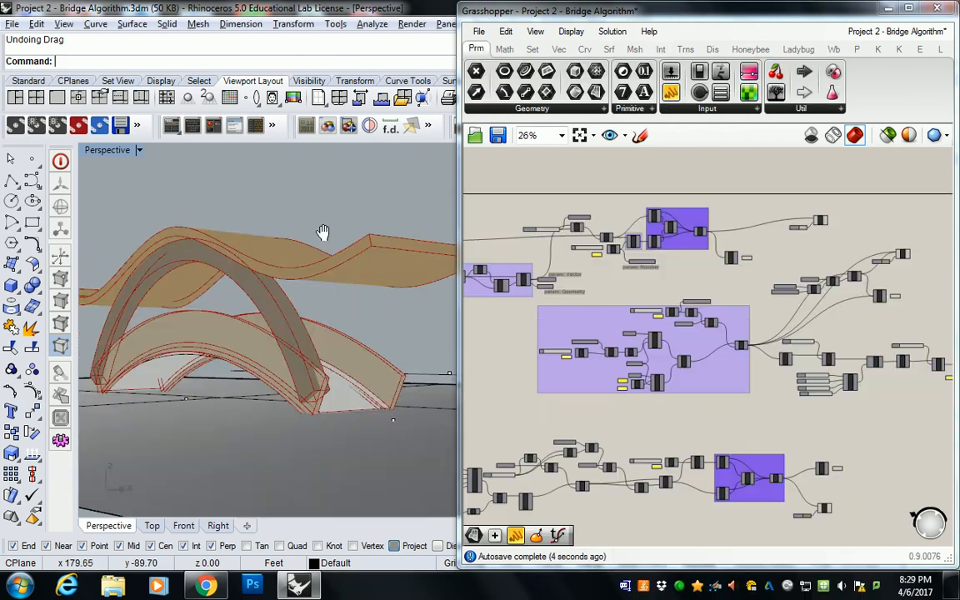
Move the roof's Colour Swatch and mesh colour component closer to its Boundary Volume, and line up the Deconstruct Brep and Curve components below them.
right_click_drag(322, 232, 364, 287)
scroll(773, 281, "up", 5)
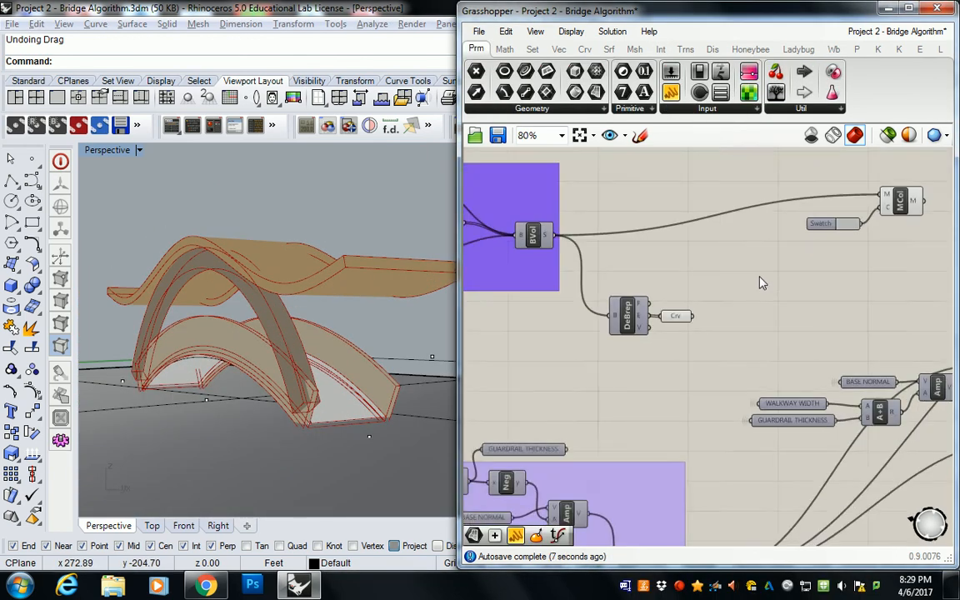
left_click_drag(932, 214, 709, 337)
left_click_drag(798, 290, 554, 304)
left_click(600, 379)
right_click_drag(601, 382, 746, 365)
left_click_drag(781, 438, 757, 349)
left_click(670, 364)
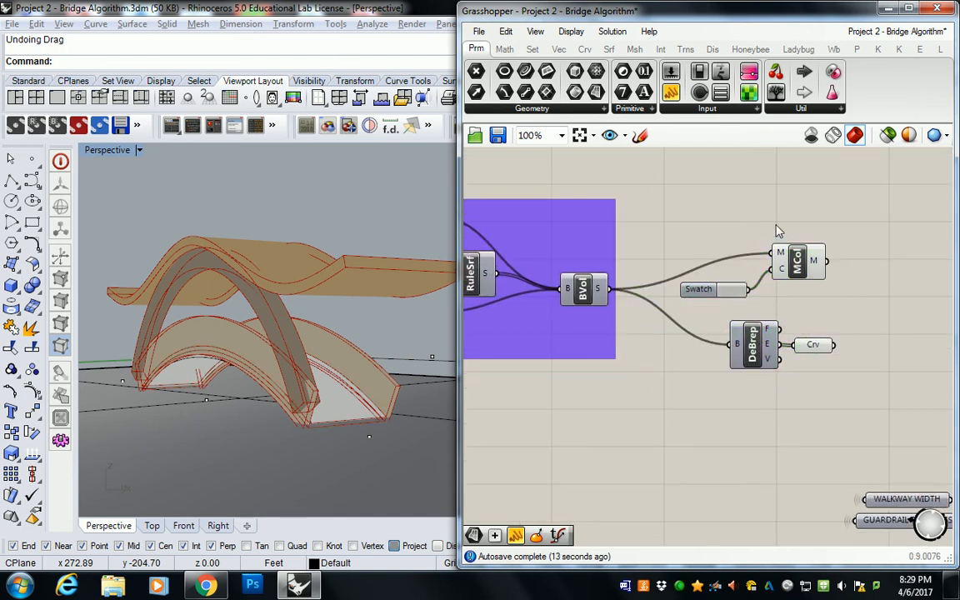
left_click(770, 344)
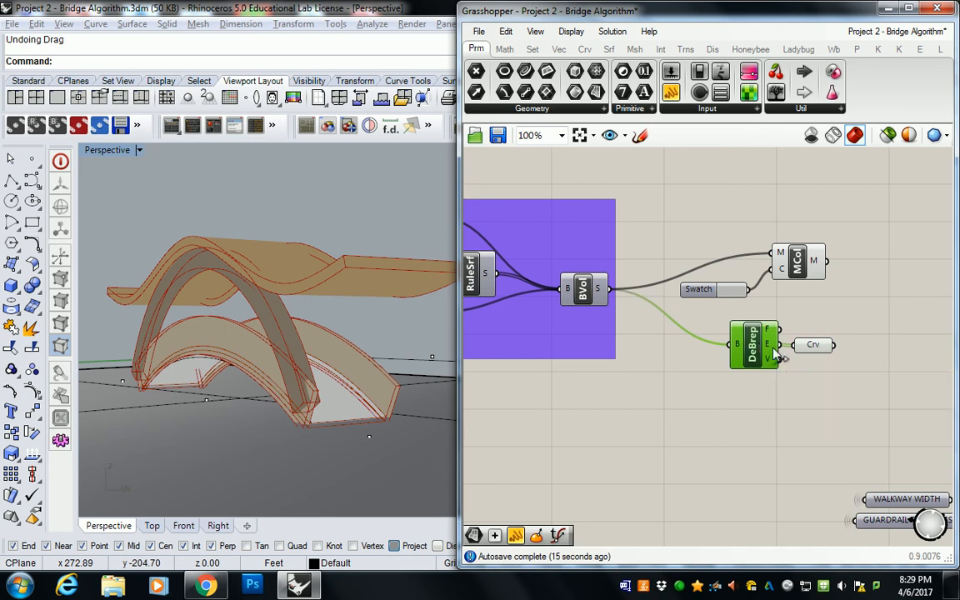
Hide the Grasshopper window and compare the full bridge model with the reference bridge photo in Chrome, ending back in Rhino.
right_click_drag(300, 308, 266, 242)
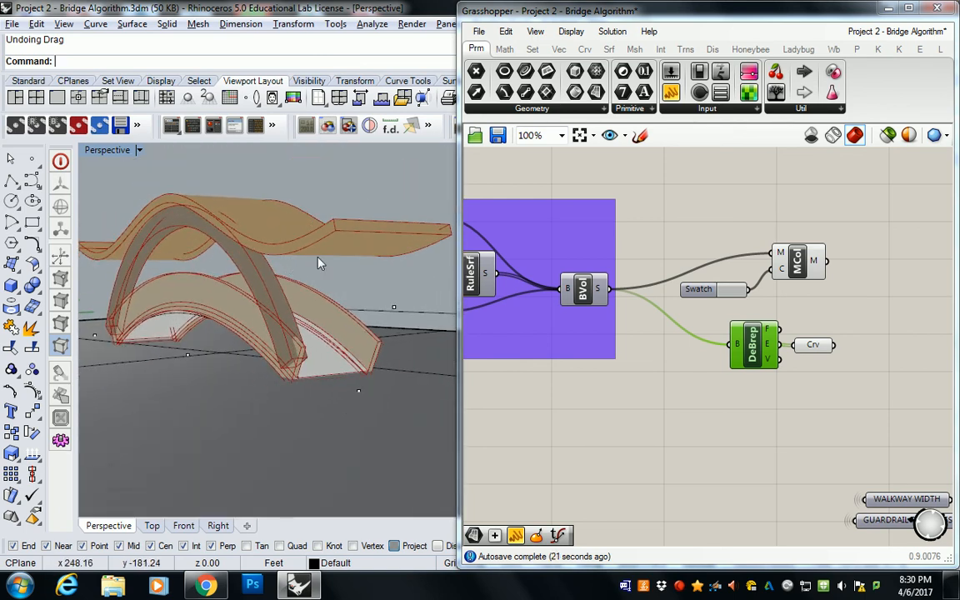
left_click(888, 8)
mouse_move(460, 272)
right_mouse_down()
mouse_move(450, 263)
mouse_move(457, 269)
right_mouse_up()
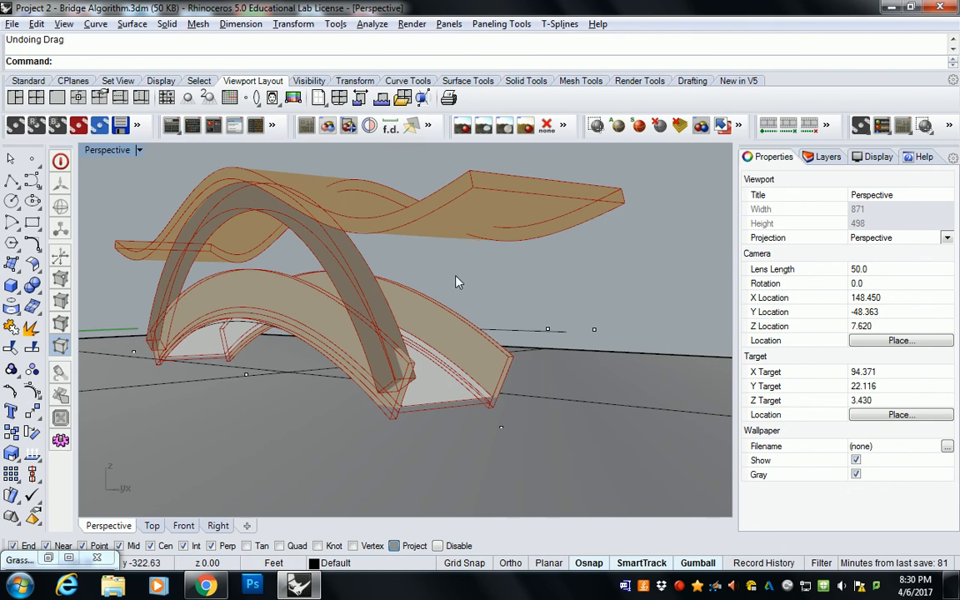
left_click(206, 586)
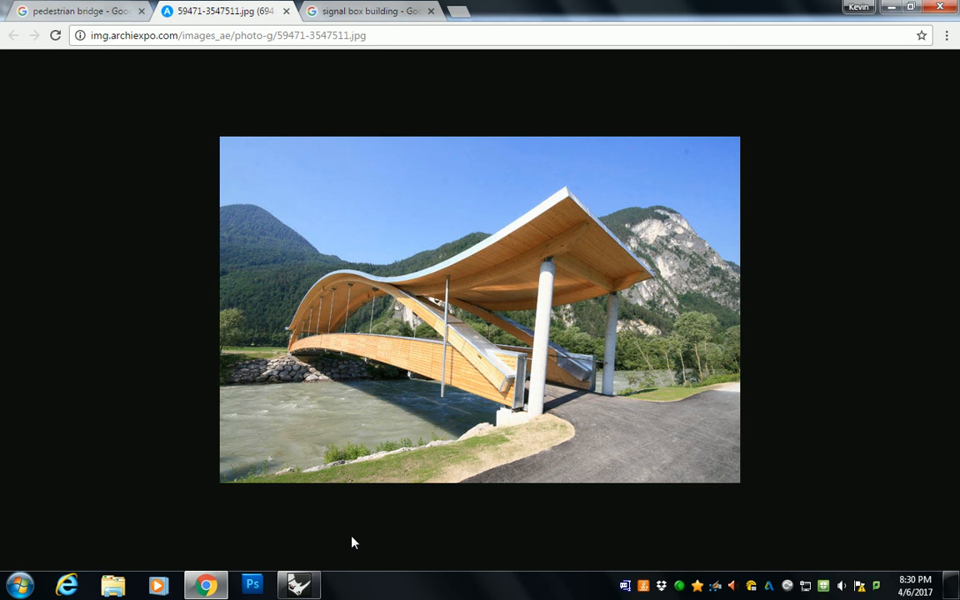
left_click(299, 584)
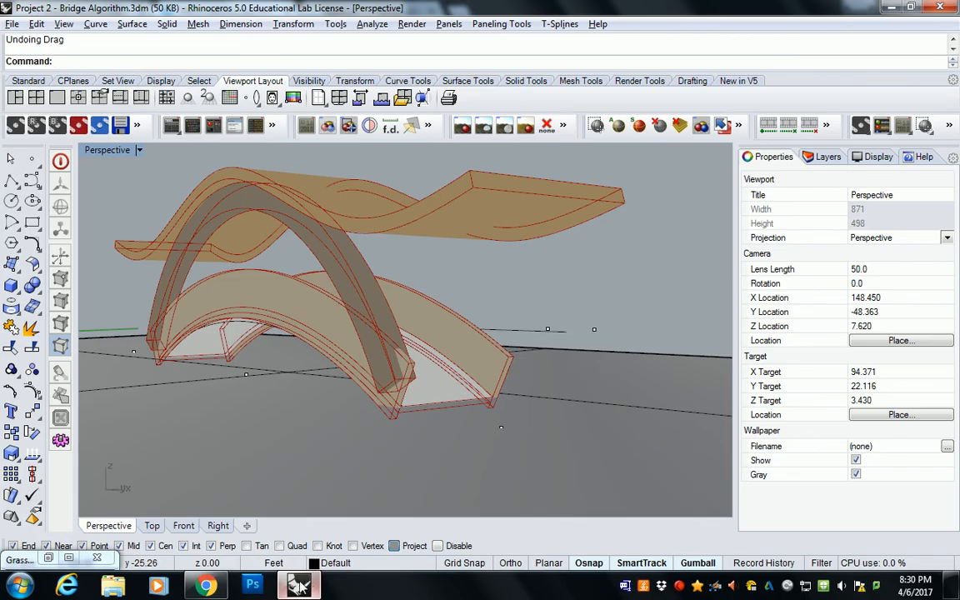
Set the Perspective viewport's lens length to 22 and frame the bridge from a low angle like the reference photo's.
right_click_drag(285, 331, 536, 268)
left_click(878, 158)
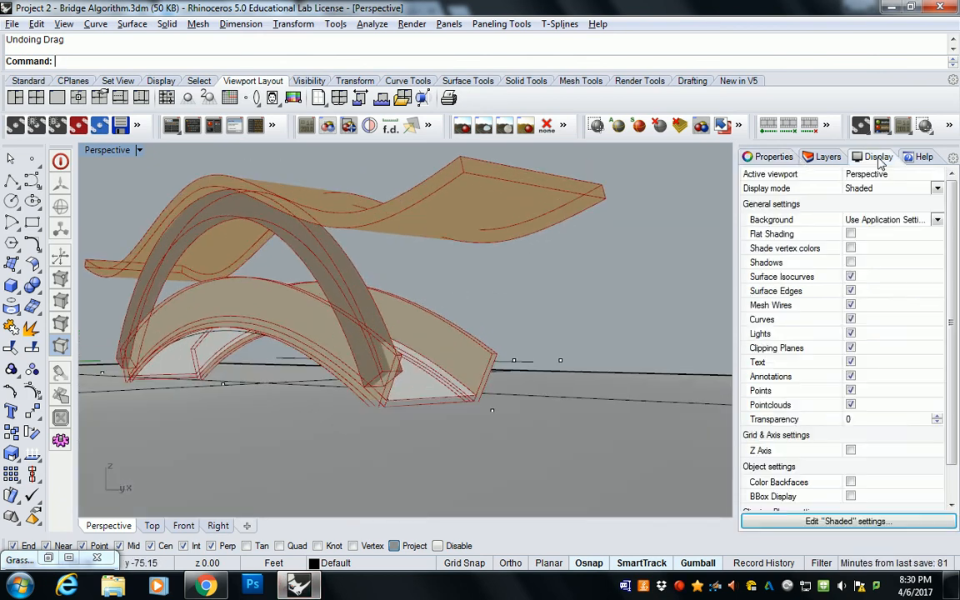
left_click(773, 157)
left_click(885, 268)
type("22")
key("Return")
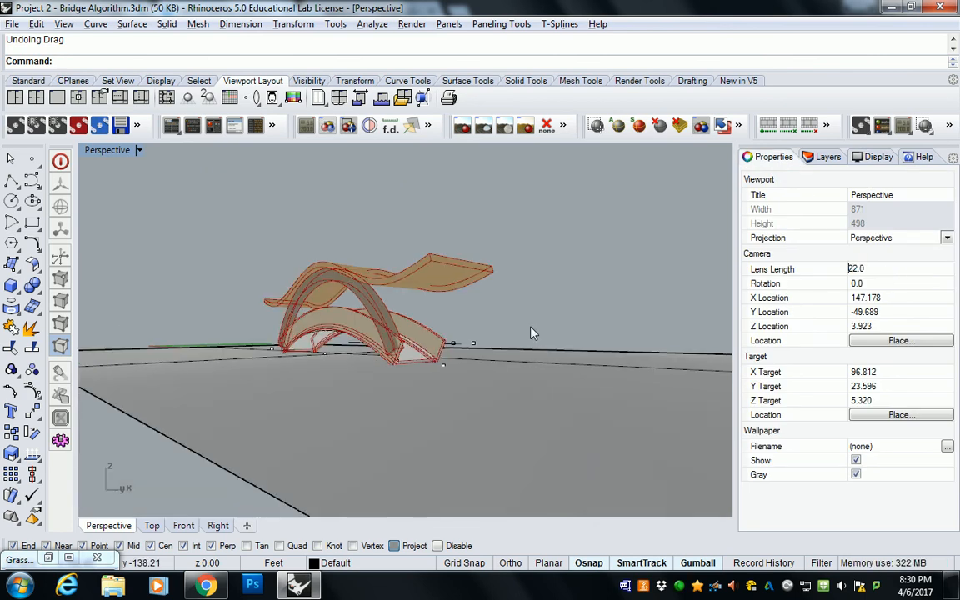
scroll(392, 319, "up", 5)
right_click_drag(395, 311, 381, 329)
scroll(400, 314, "down", 3)
scroll(390, 328, "up", 1)
scroll(384, 315, "up", 2)
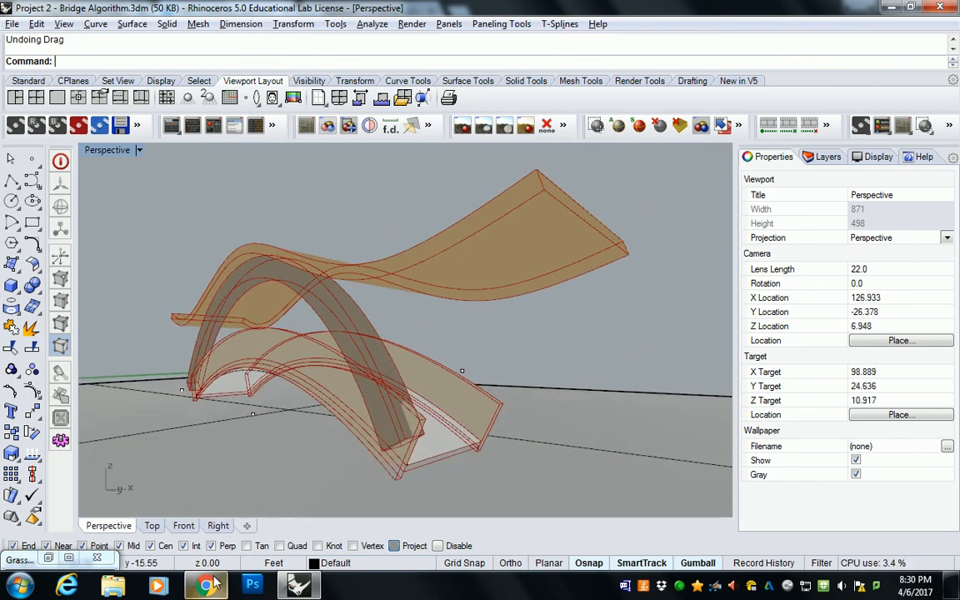
Switch repeatedly between Chrome and Rhino to compare the reference photo with the matched perspective of the model, ending on the photo.
left_click(210, 583)
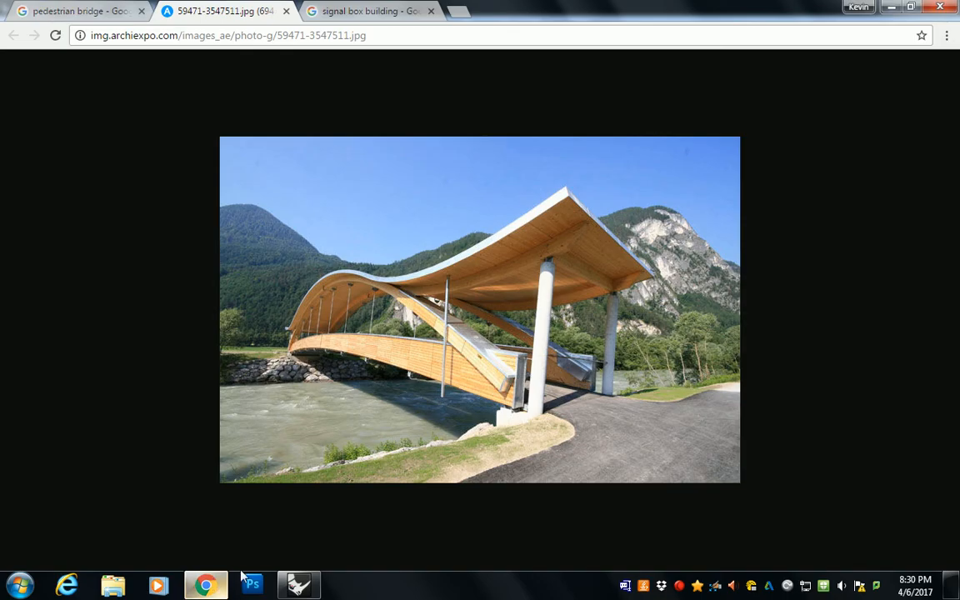
left_click(305, 589)
left_click(209, 585)
left_click(285, 589)
left_click(207, 585)
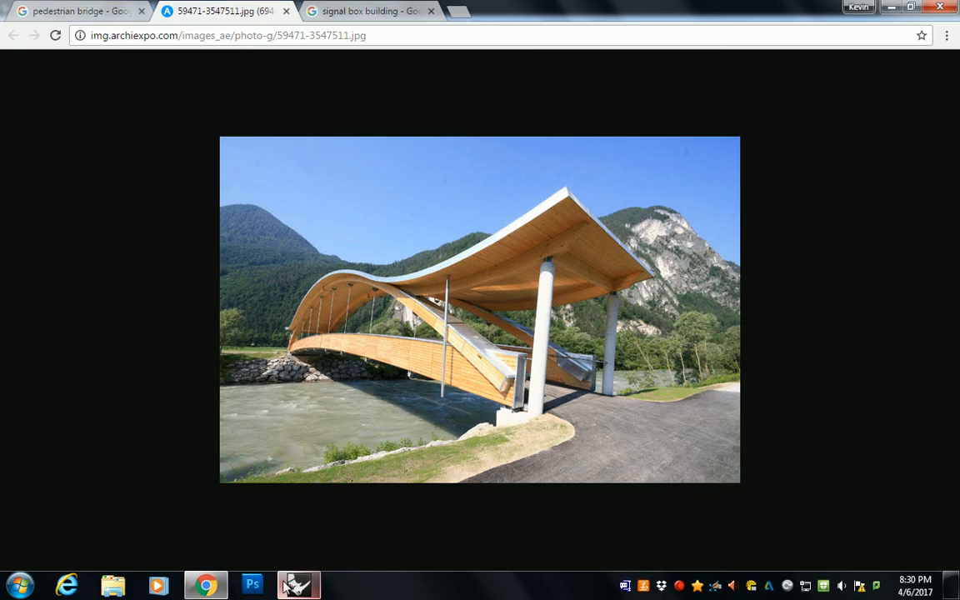
left_click(285, 587)
mouse_move(208, 585)
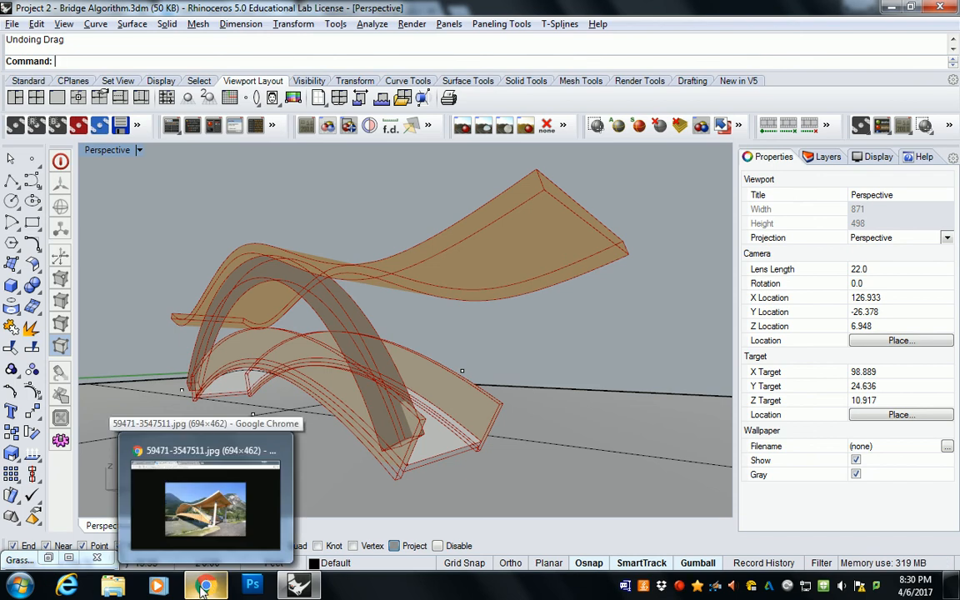
left_click(183, 534)
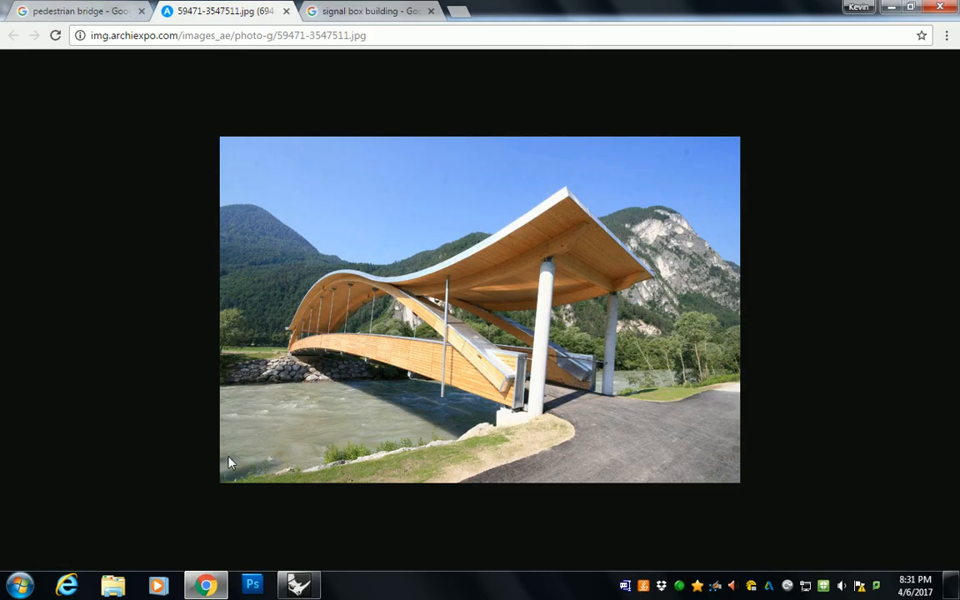